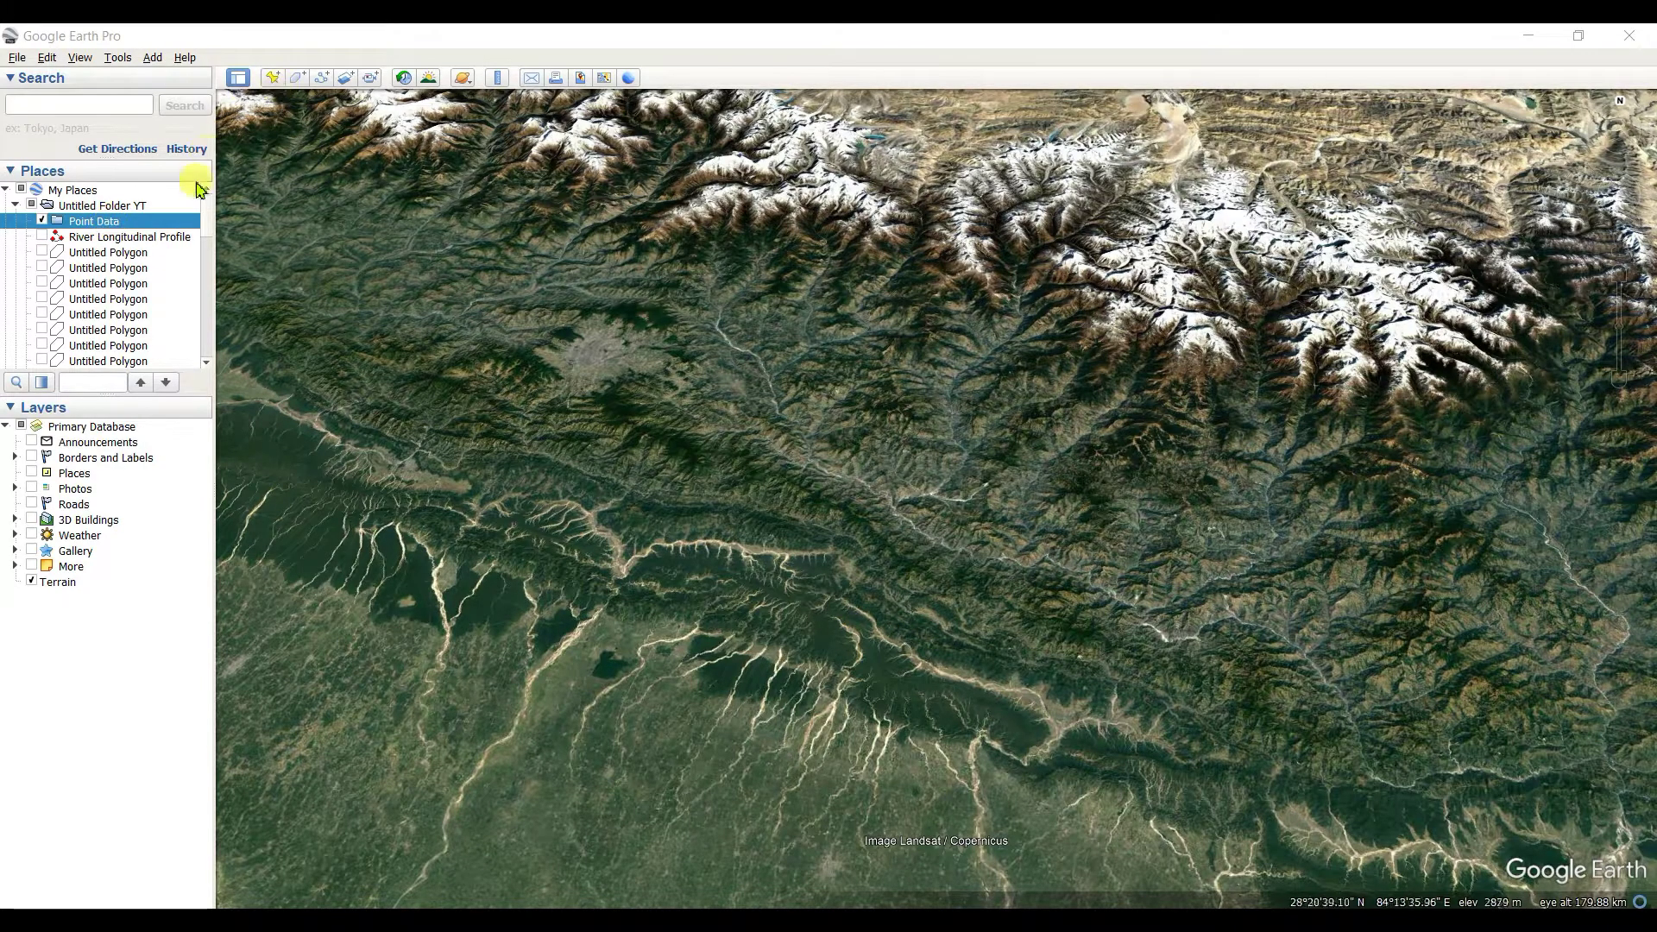
Add the first three placemarks in the northern valley, snowy mountains and slightly east.
{"action": "left_click", "coordinate": [274, 84]}
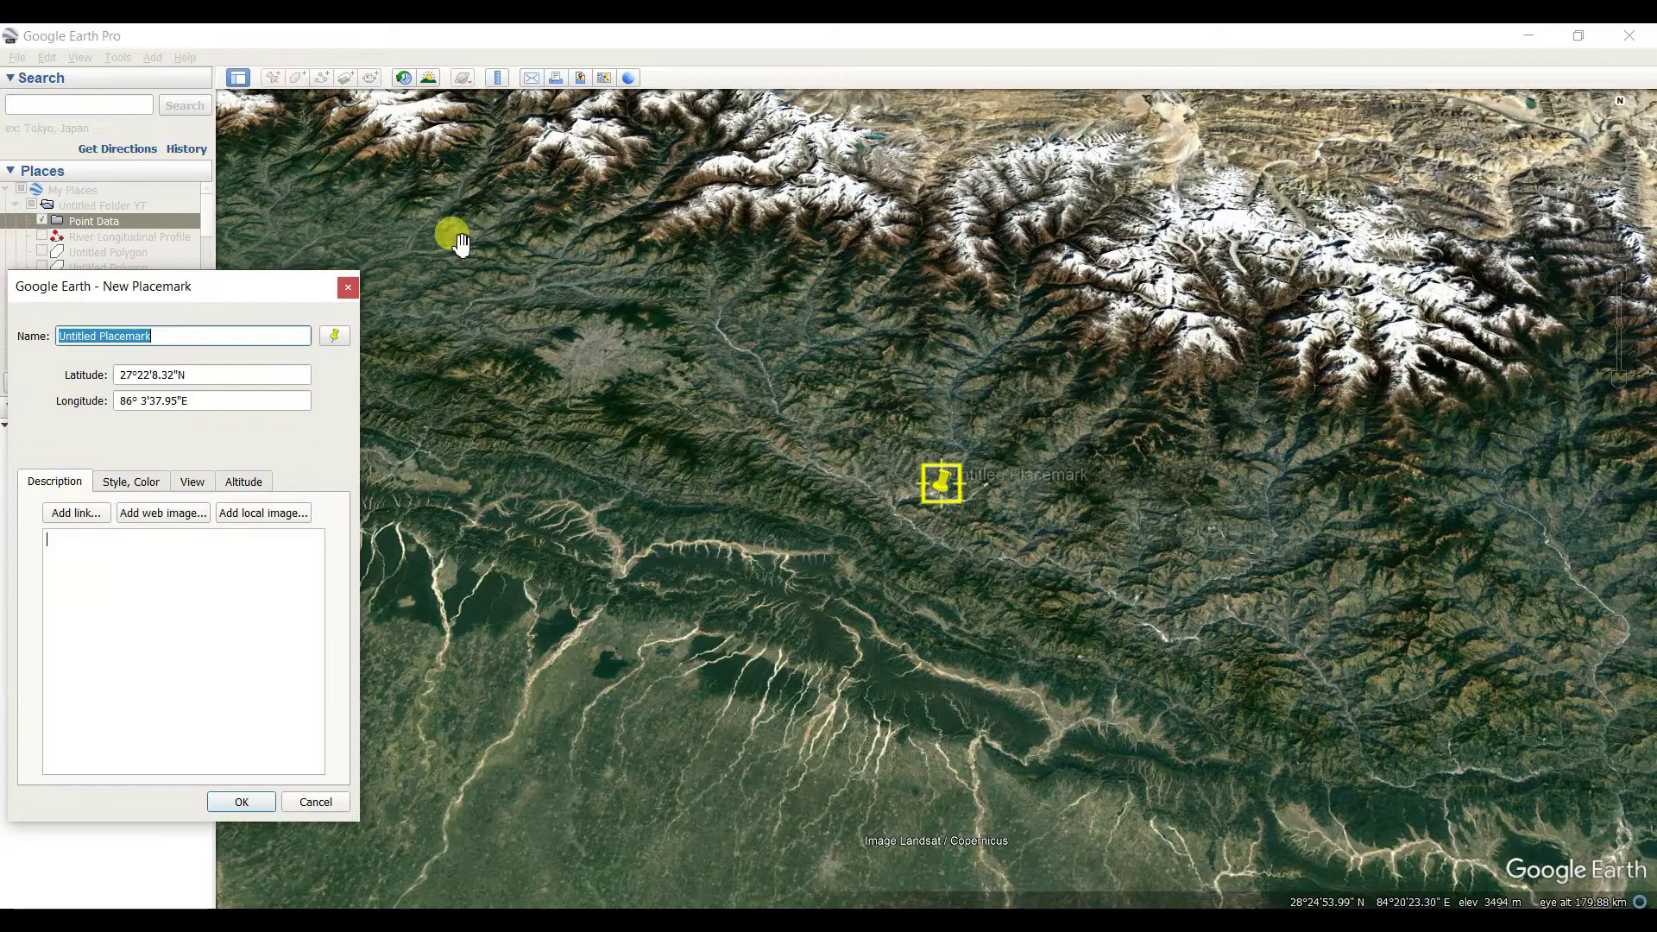
{"action": "left_click_drag", "start_coordinate": [942, 485], "coordinate": [666, 321]}
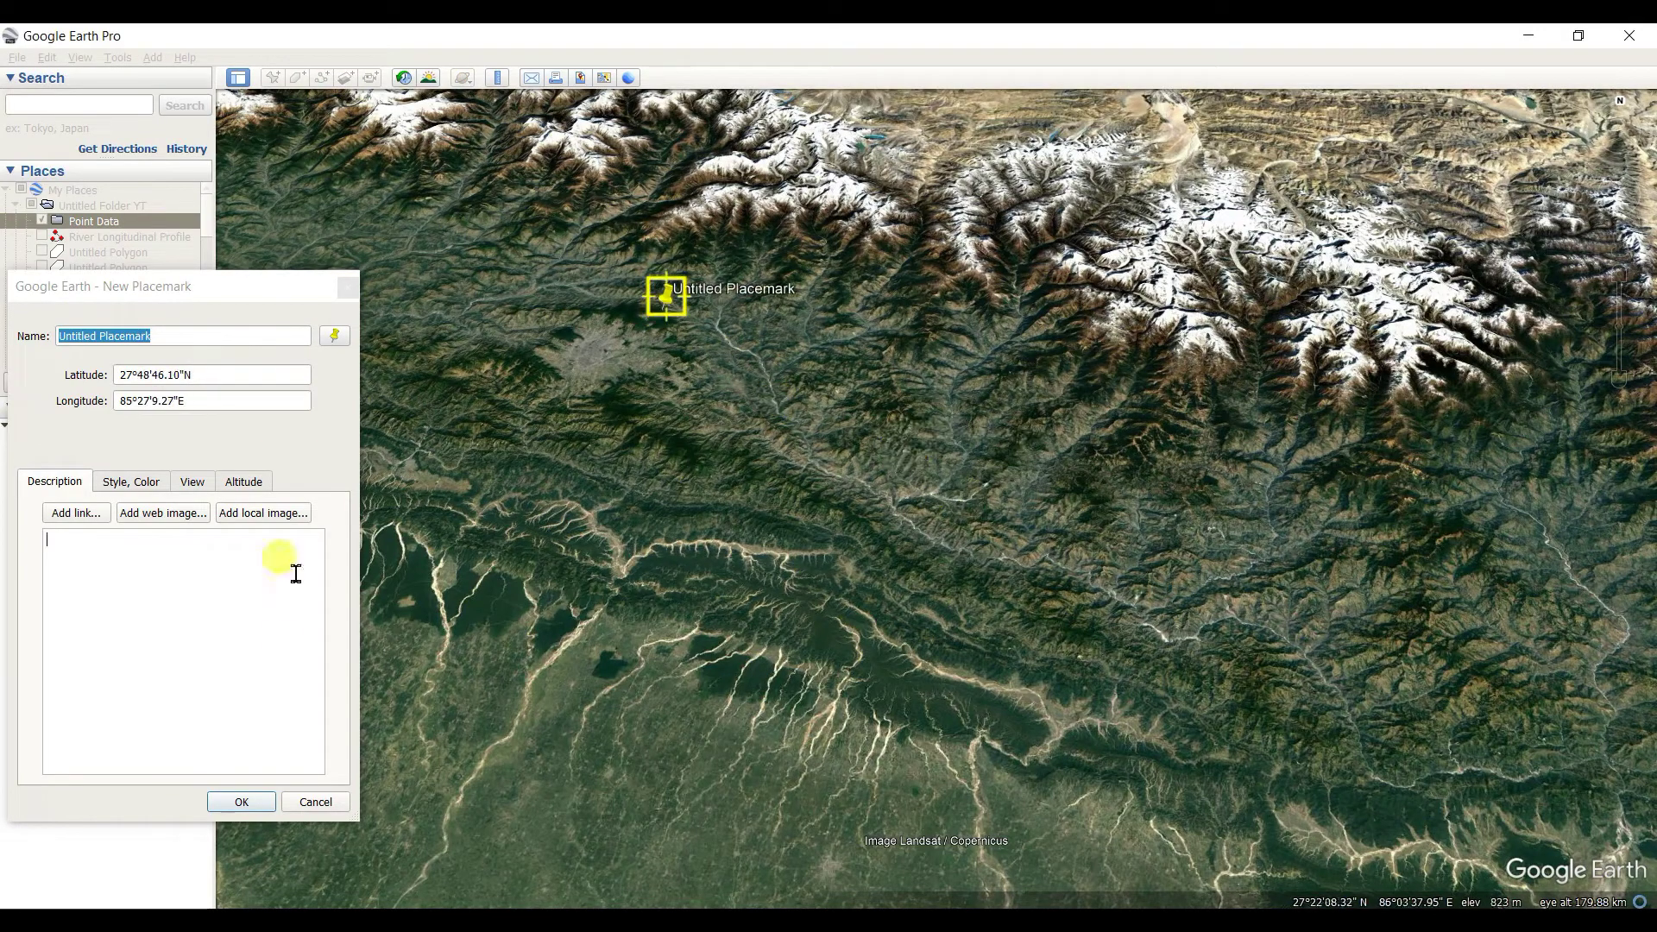
{"action": "left_click", "coordinate": [242, 801]}
{"action": "left_click", "coordinate": [270, 79]}
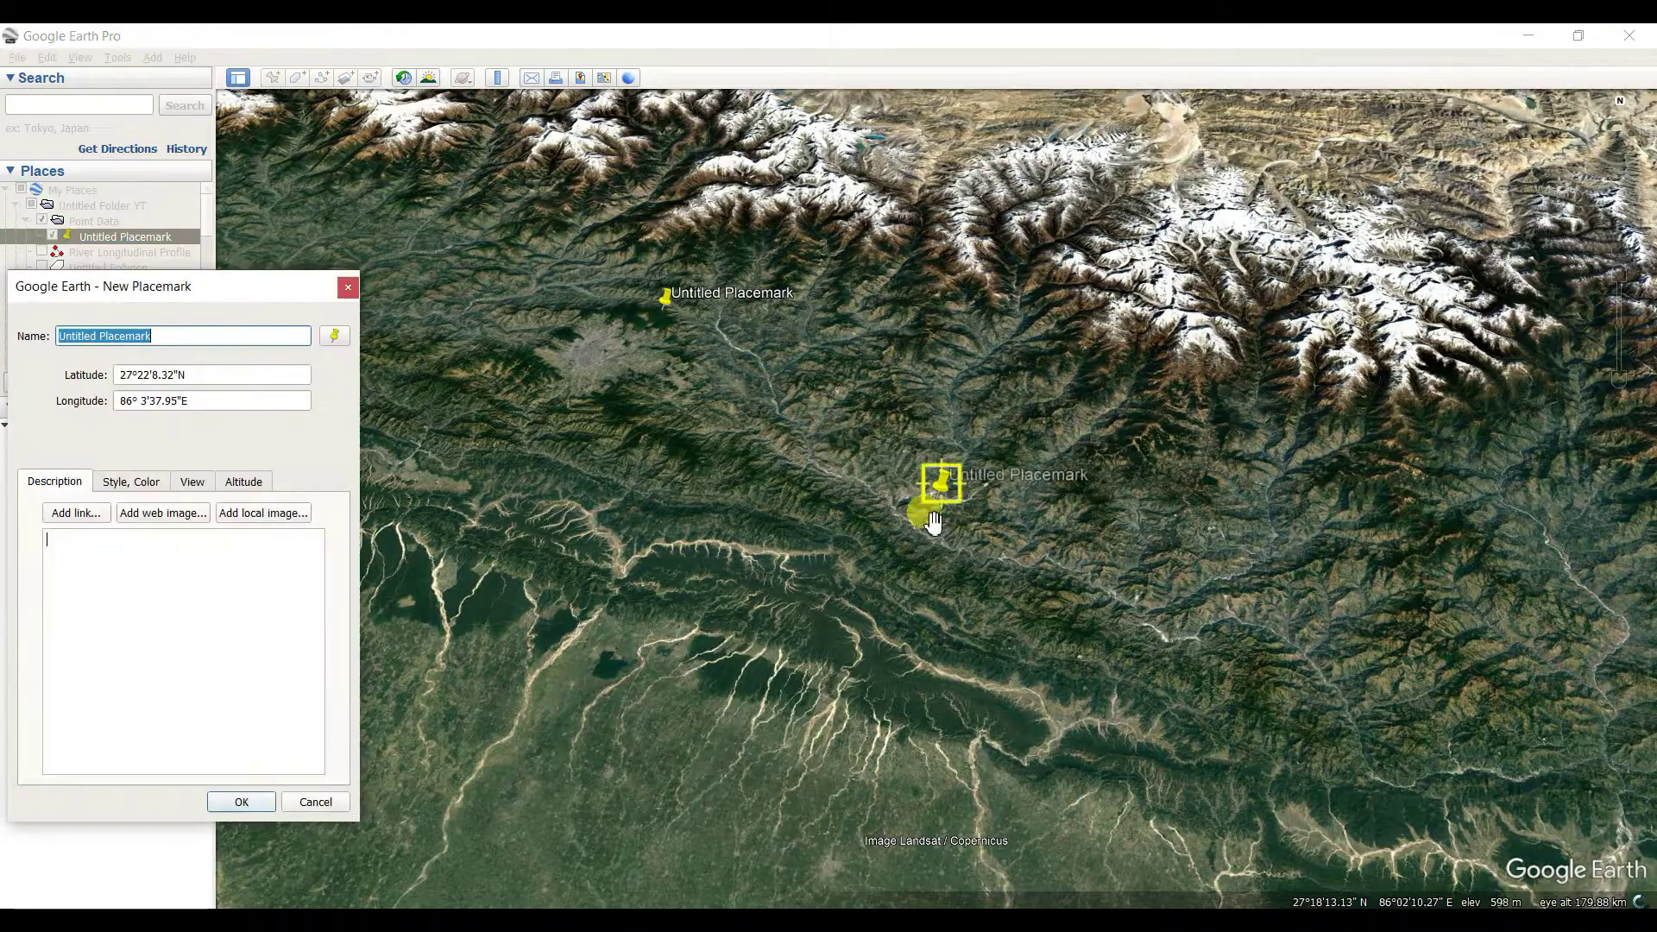
{"action": "left_click_drag", "start_coordinate": [941, 484], "coordinate": [1025, 289]}
{"action": "left_click", "coordinate": [242, 802]}
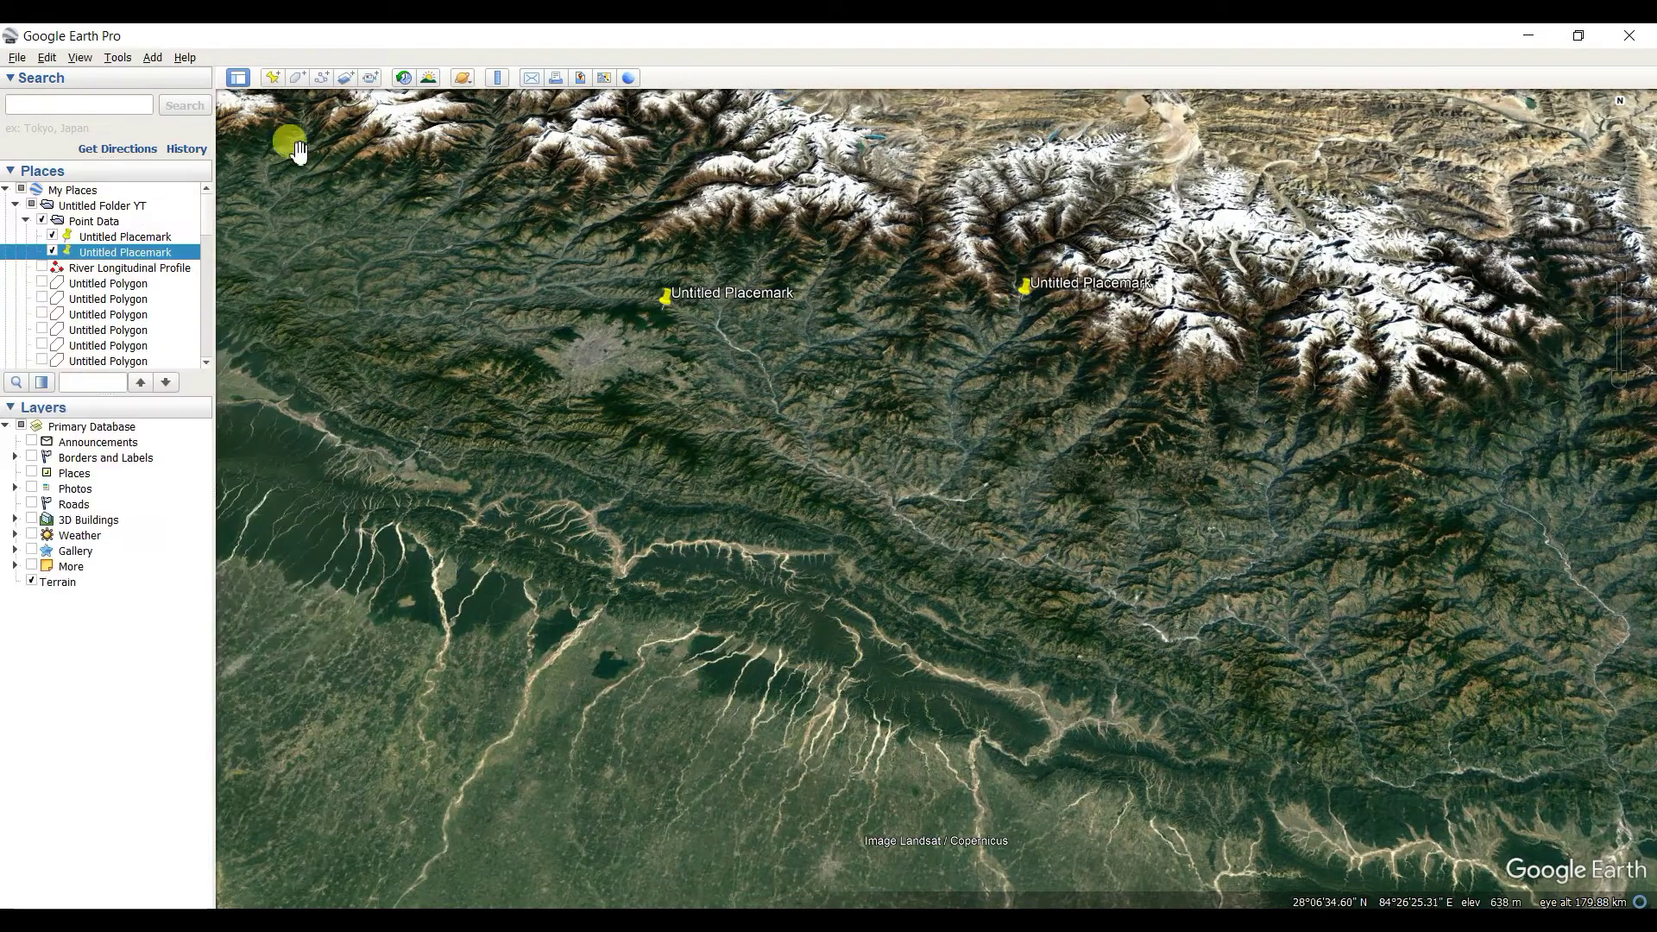
{"action": "left_click", "coordinate": [270, 78]}
{"action": "left_click_drag", "start_coordinate": [942, 488], "coordinate": [1050, 480]}
{"action": "left_click", "coordinate": [258, 810]}
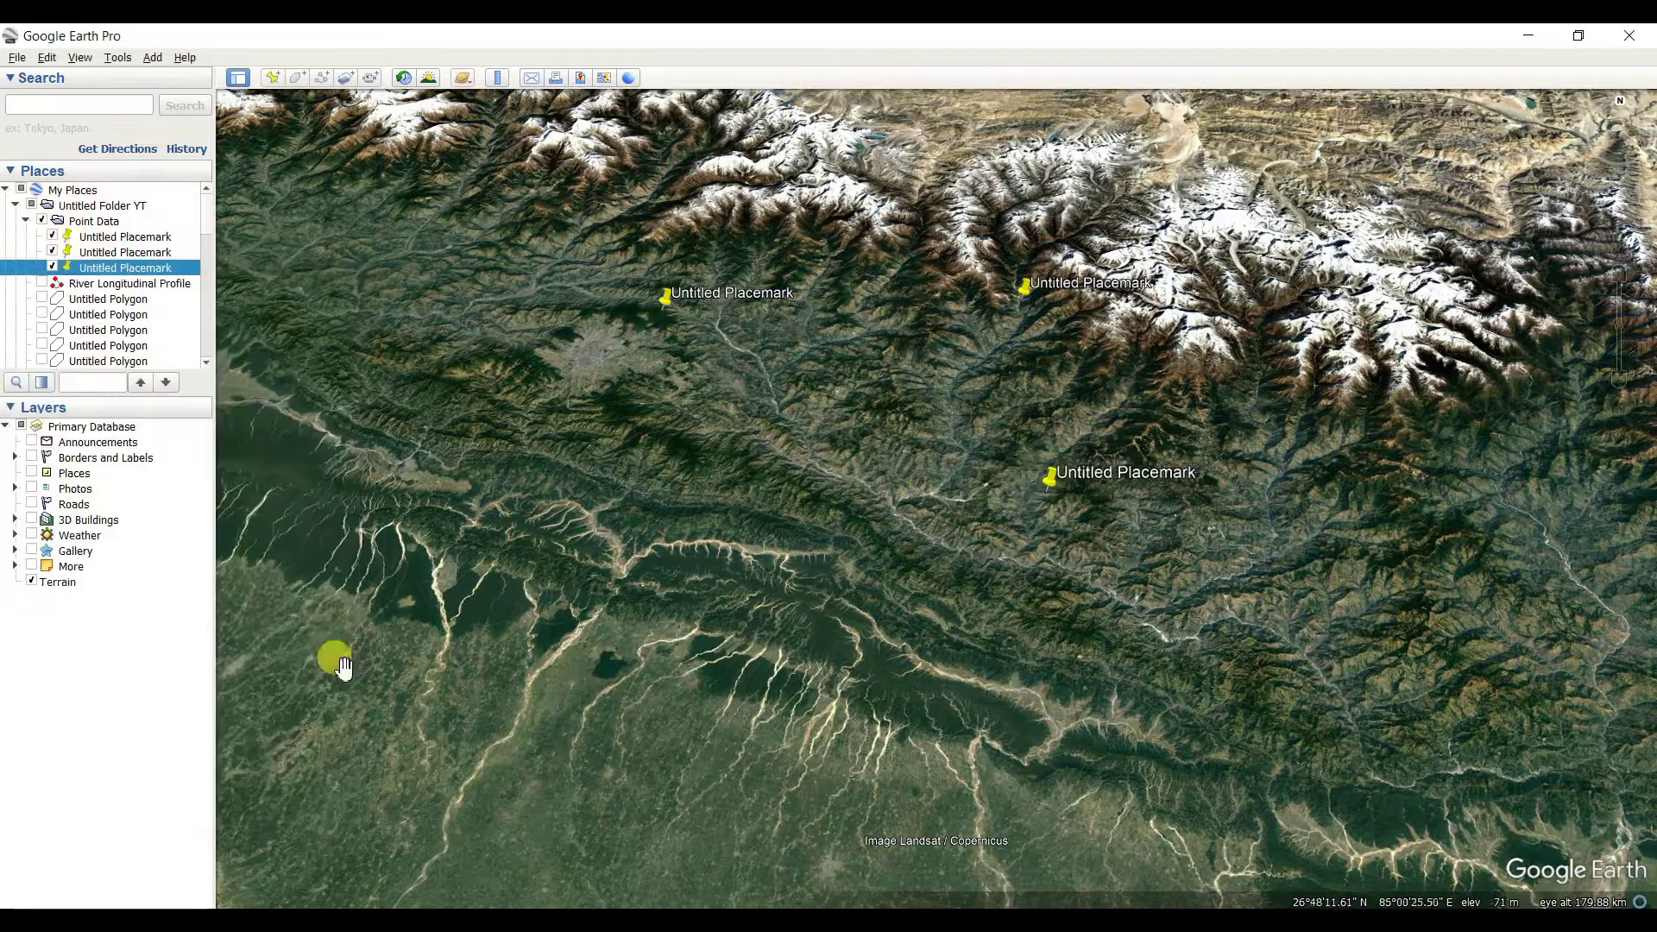
Add the fourth to sixth placemarks along the western ridge, southern foothills and map centre.
{"action": "left_click", "coordinate": [270, 79]}
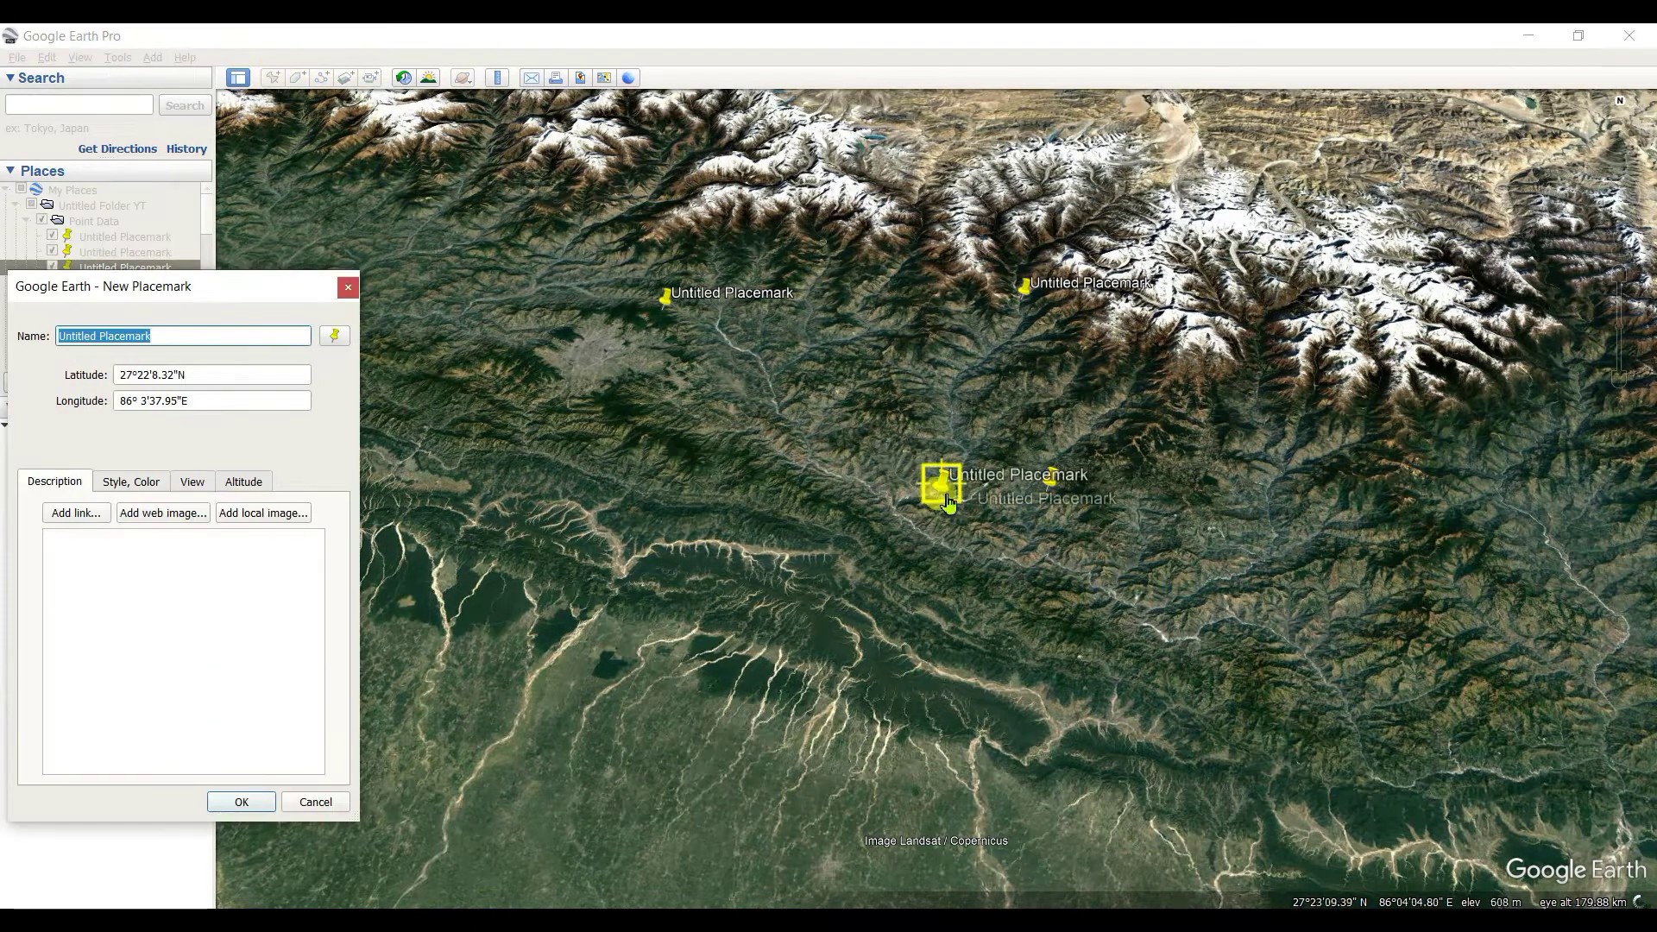
{"action": "left_click_drag", "start_coordinate": [940, 480], "coordinate": [701, 470]}
{"action": "left_click", "coordinate": [255, 801]}
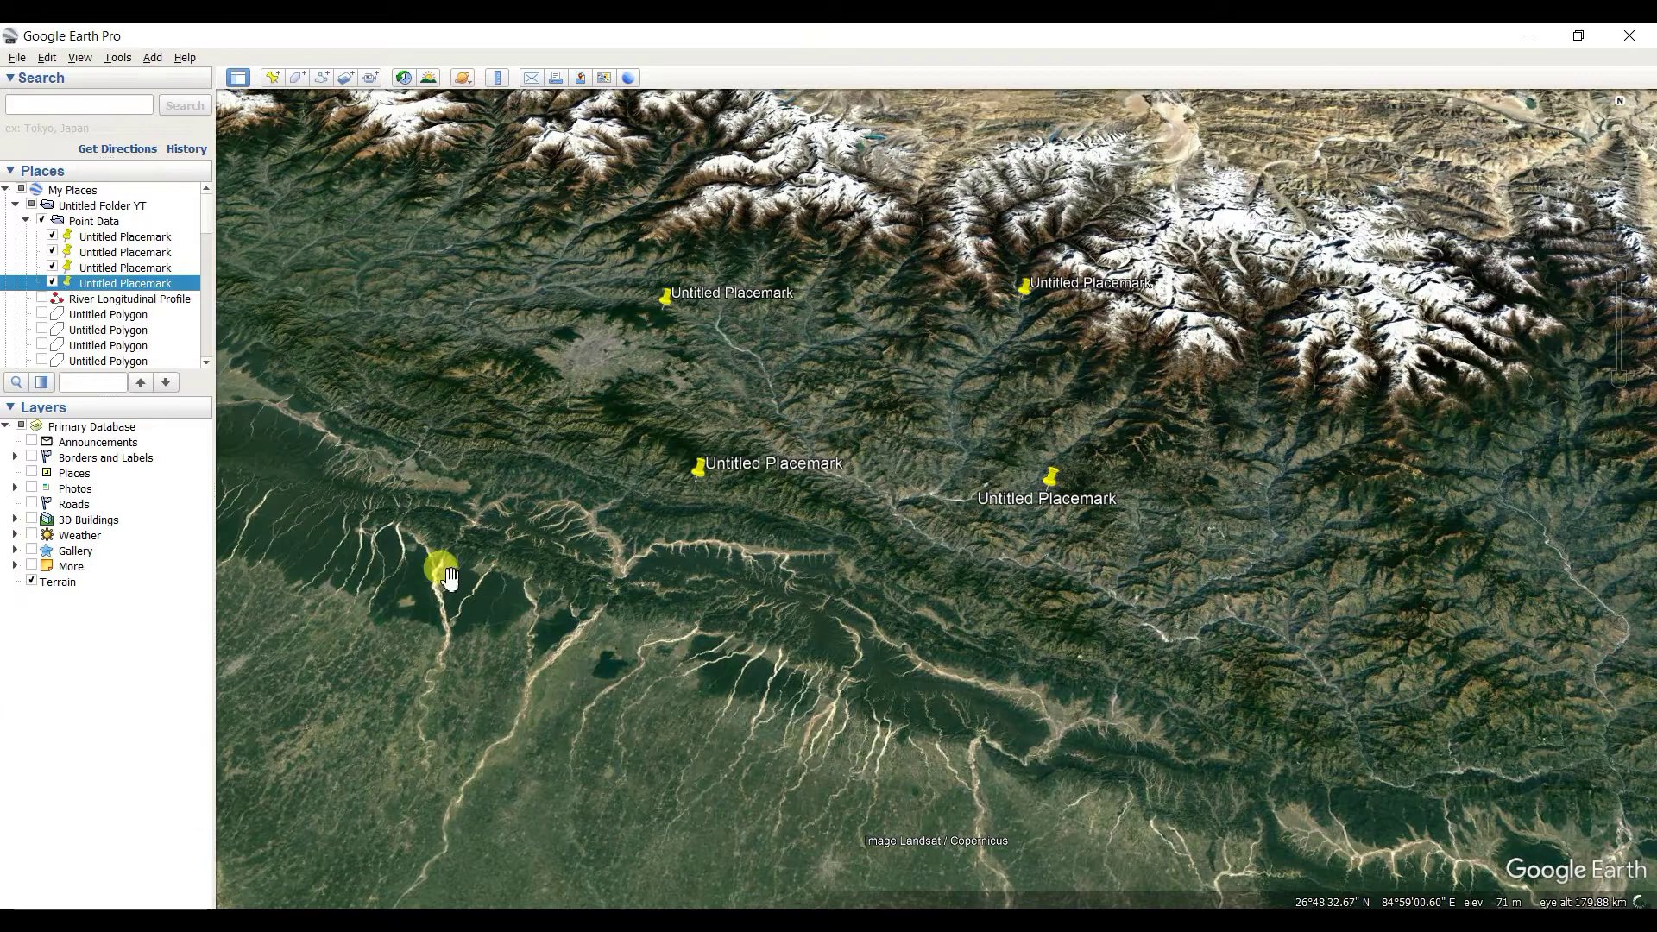
{"action": "left_click", "coordinate": [273, 79]}
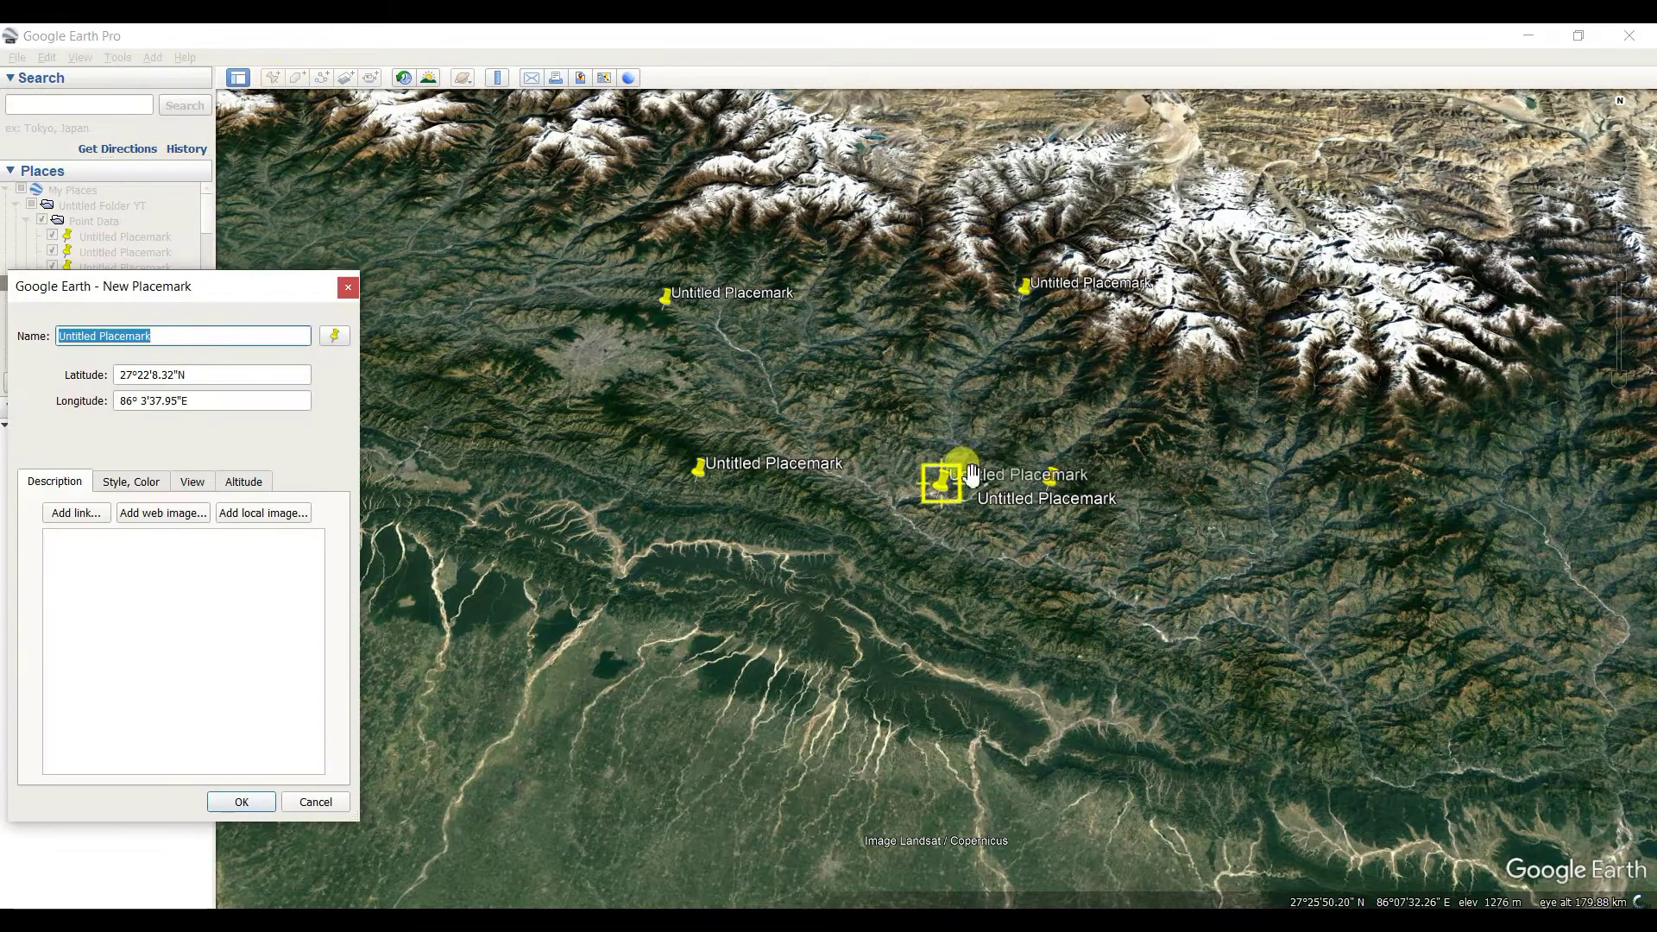
{"action": "left_click_drag", "start_coordinate": [945, 485], "coordinate": [882, 557]}
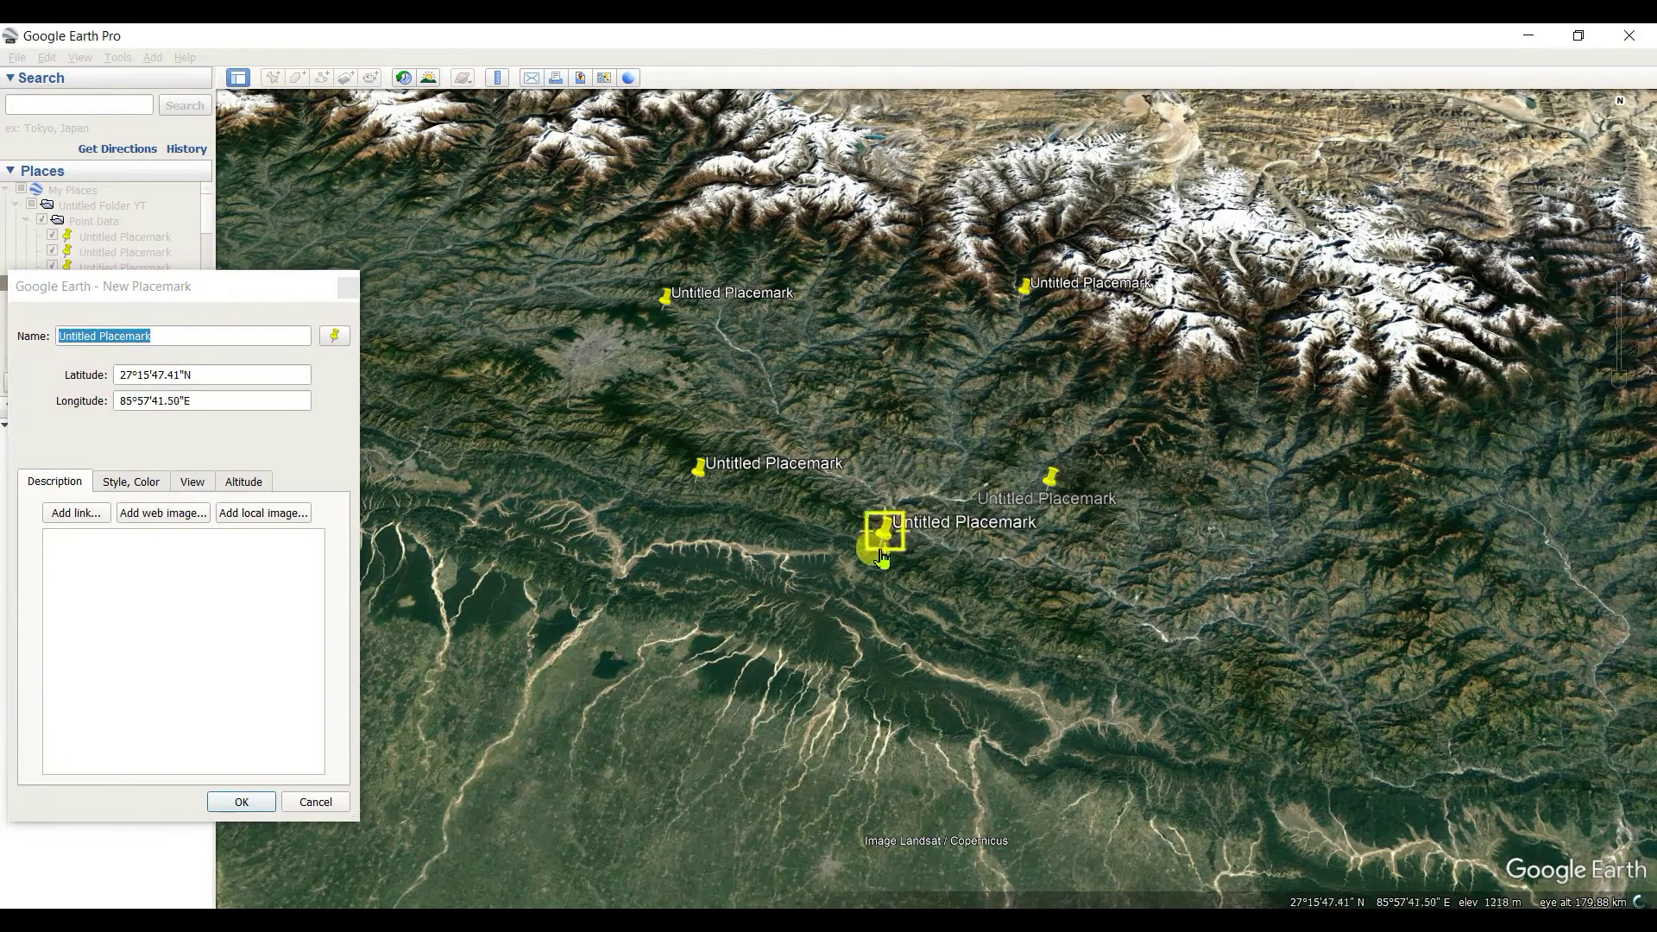
{"action": "left_click", "coordinate": [245, 801]}
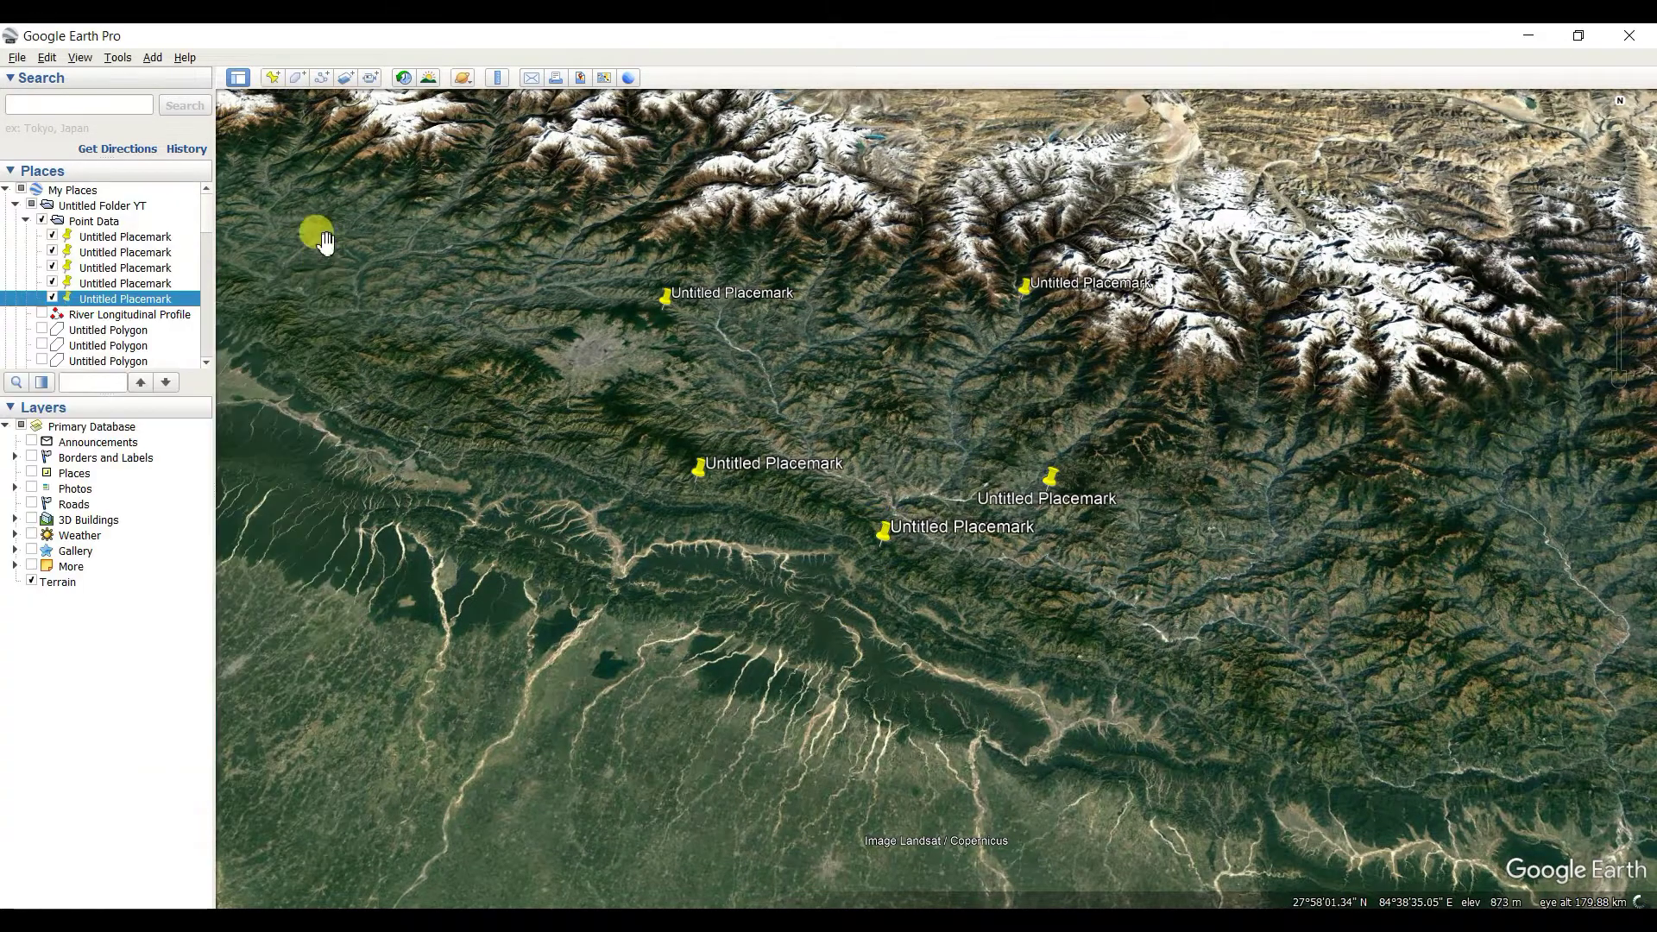
{"action": "left_click", "coordinate": [272, 79]}
{"action": "left_click", "coordinate": [230, 801]}
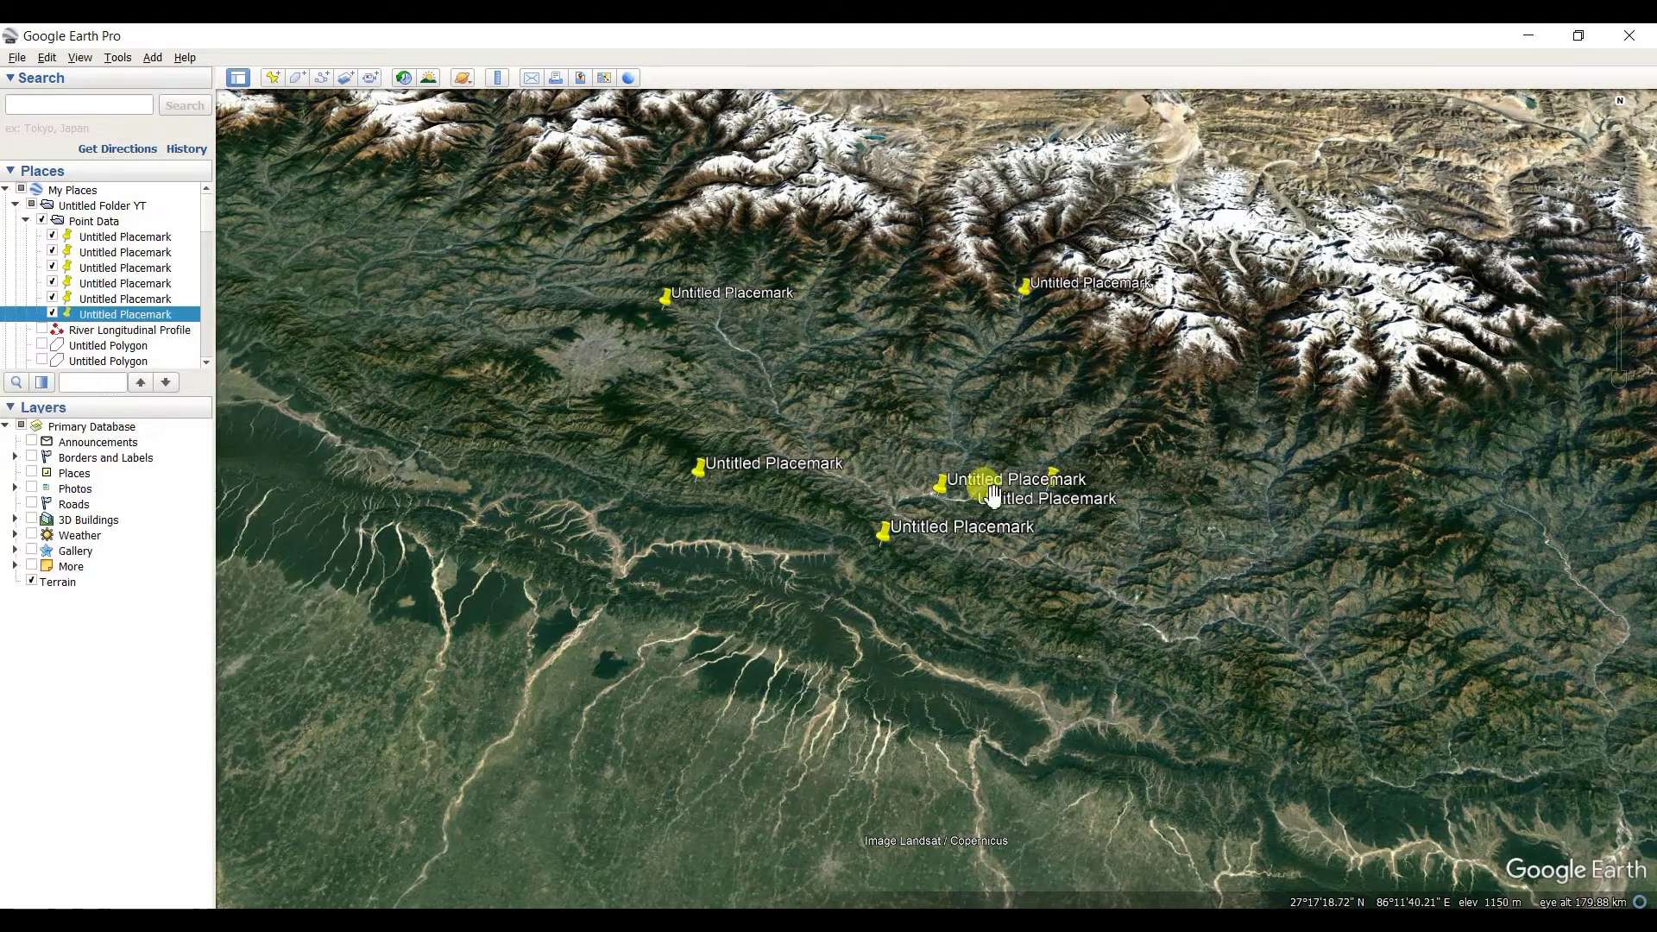
{"action": "left_click_drag", "start_coordinate": [992, 495], "coordinate": [924, 519]}
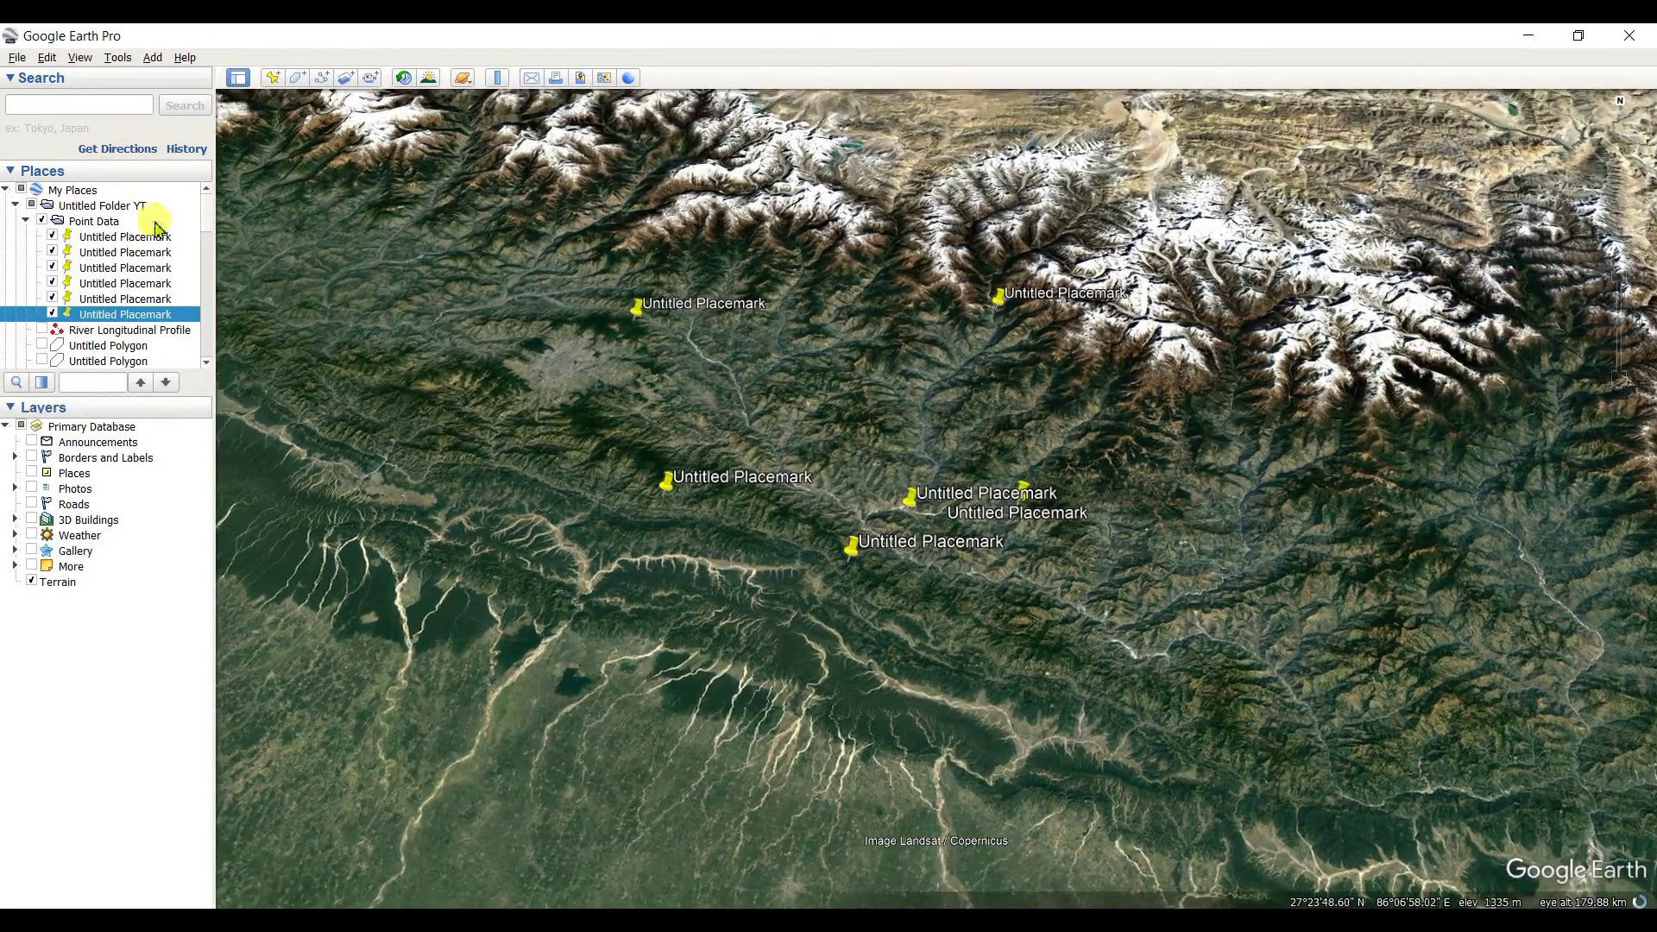
Add the seventh to ninth placemarks toward the snow, eastern ridge and up-left valley.
{"action": "left_click", "coordinate": [272, 79]}
{"action": "left_click_drag", "start_coordinate": [932, 482], "coordinate": [855, 276]}
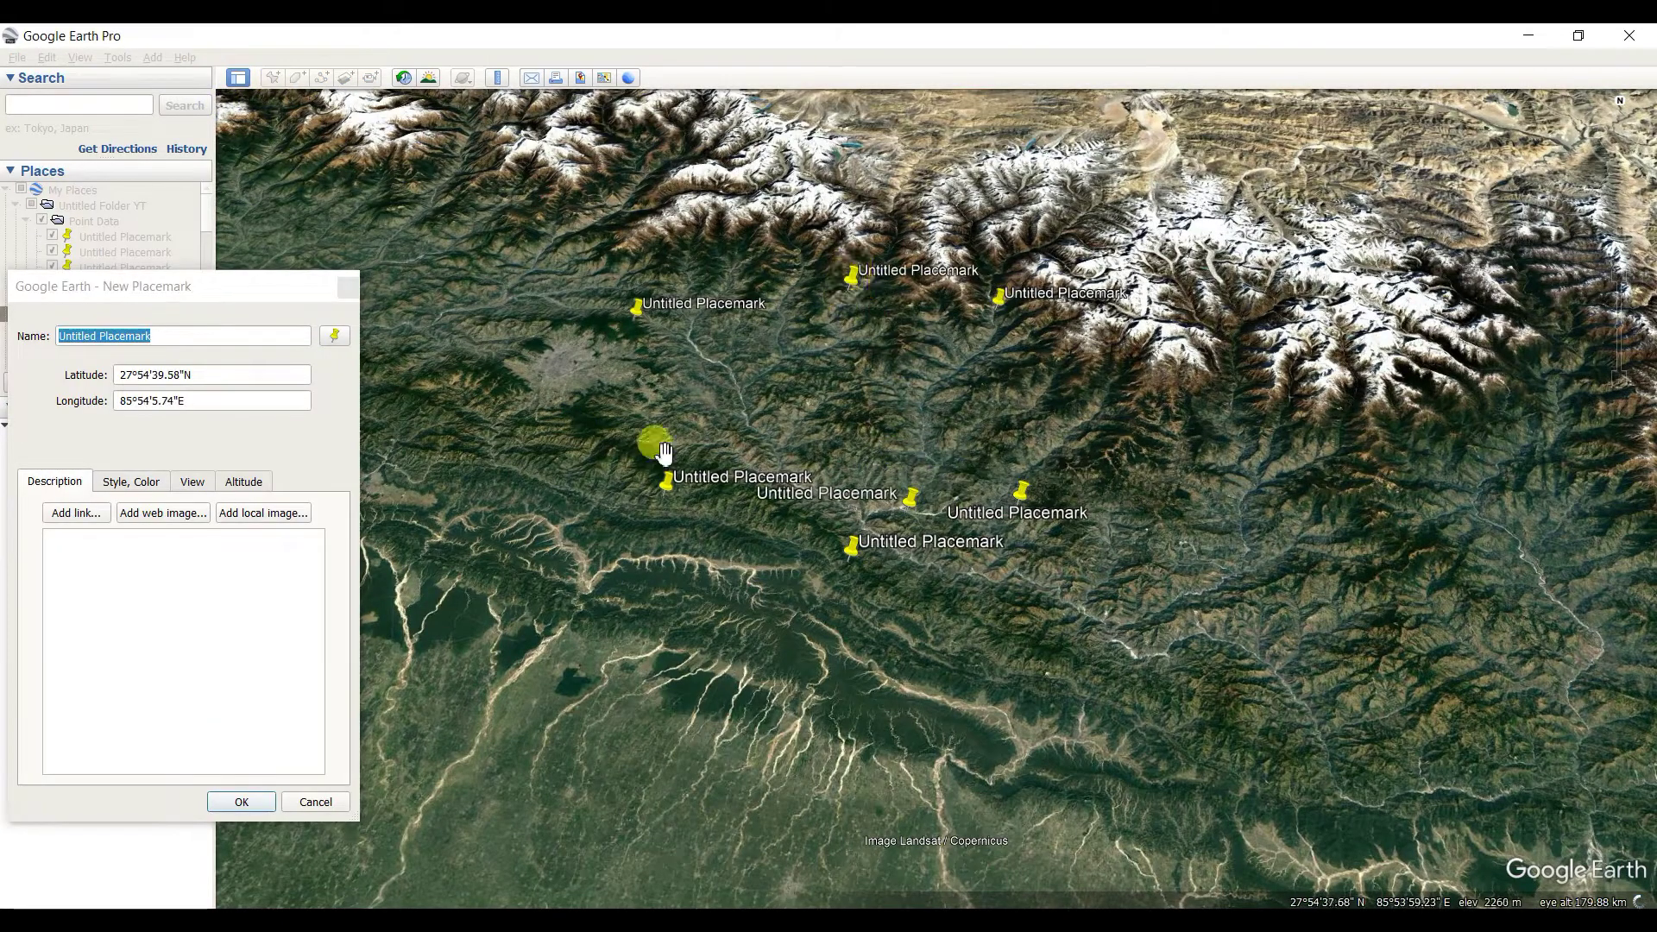
{"action": "left_click", "coordinate": [245, 801]}
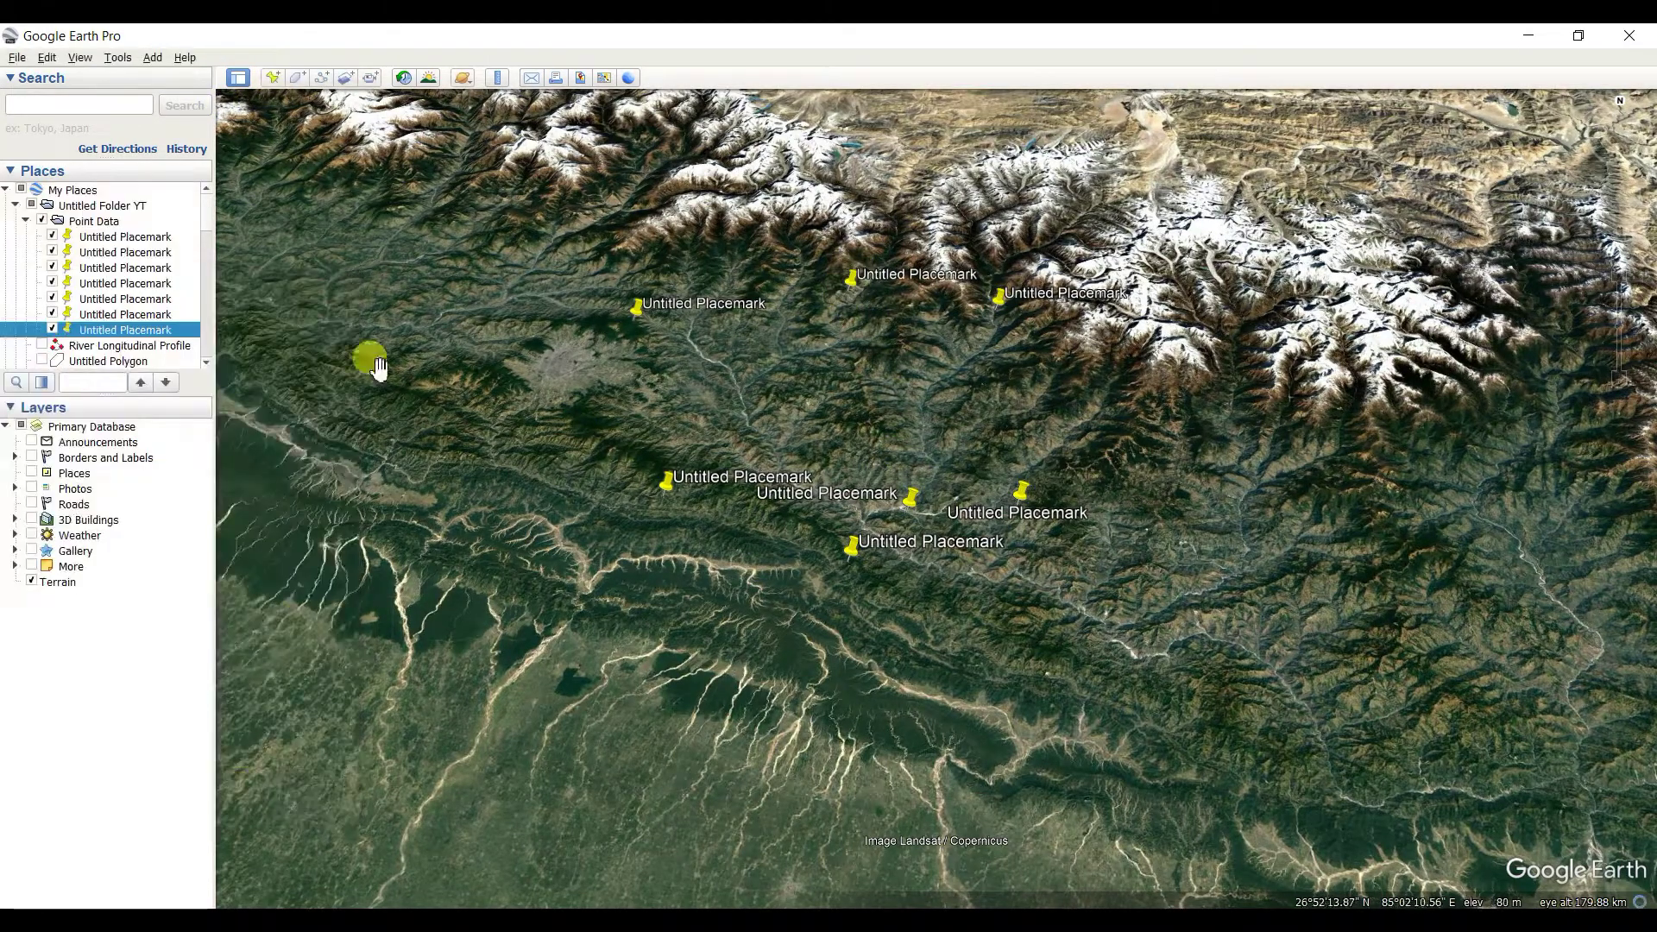
{"action": "left_click", "coordinate": [272, 86]}
{"action": "left_click_drag", "start_coordinate": [943, 476], "coordinate": [1048, 375]}
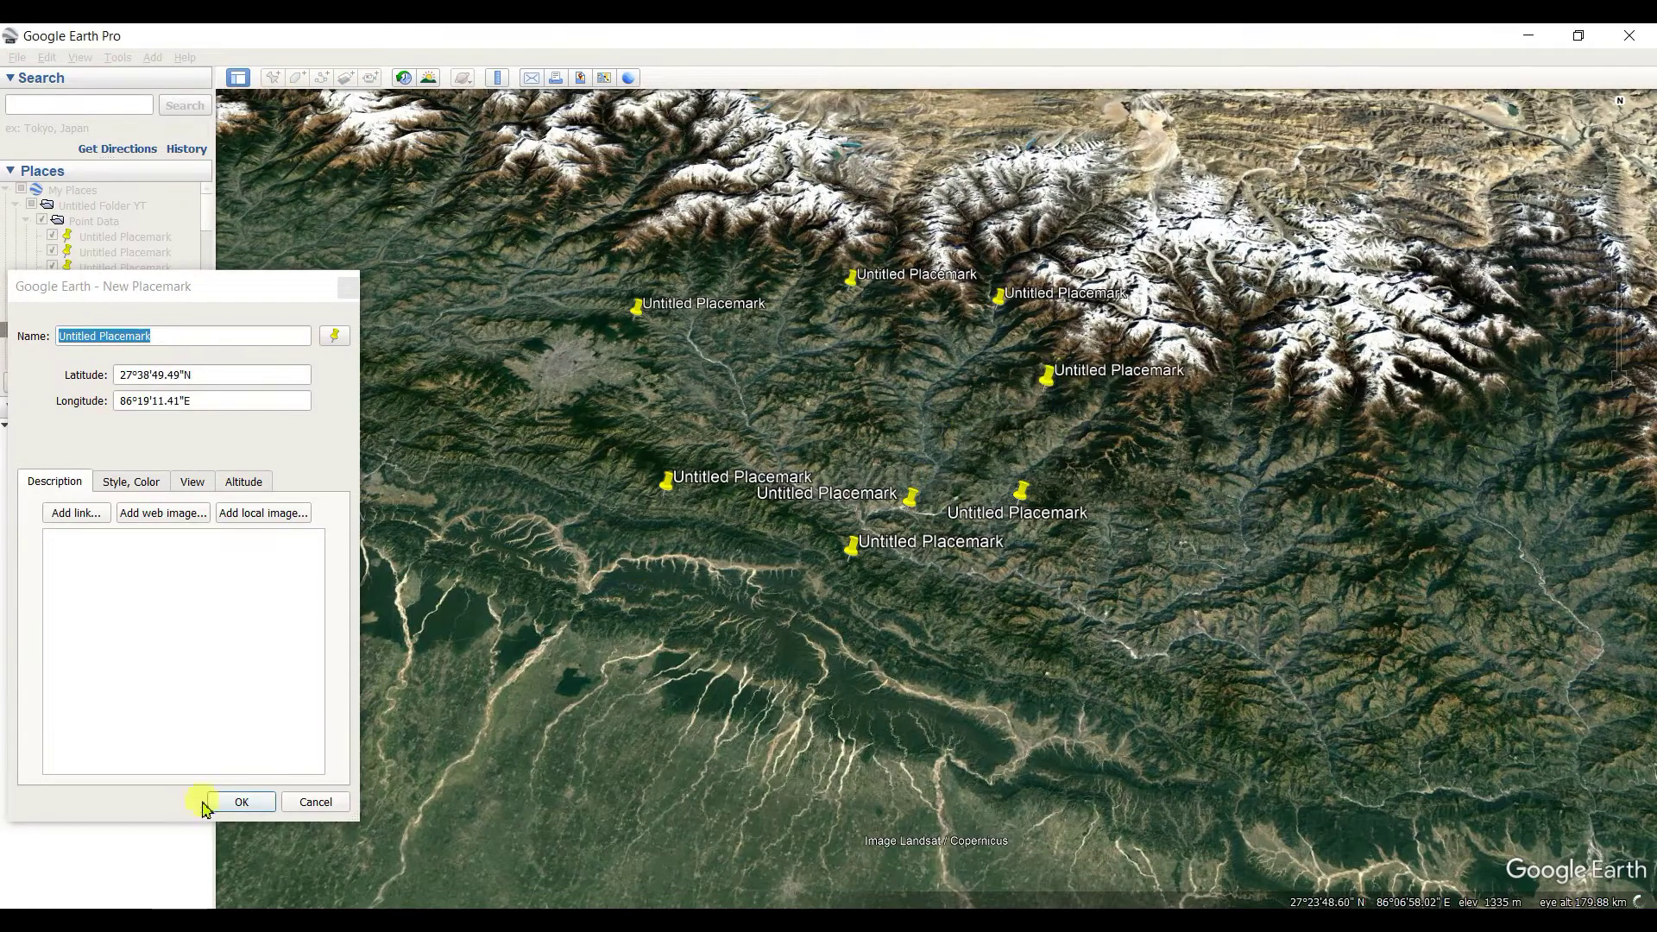
{"action": "left_click", "coordinate": [231, 800]}
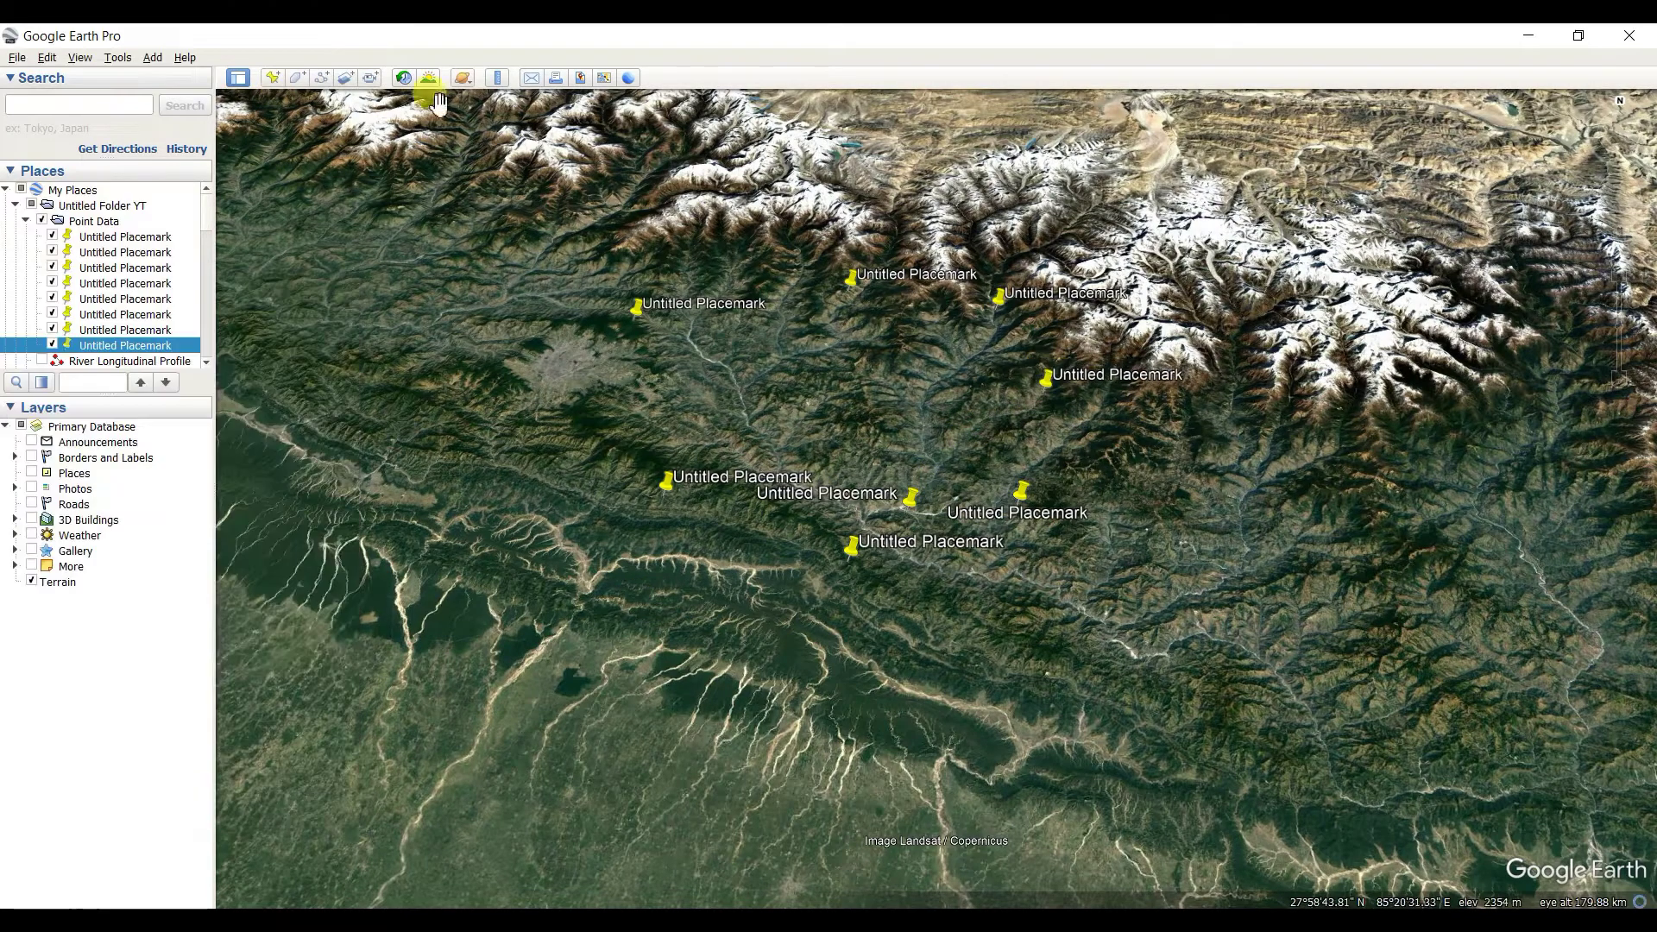
{"action": "left_click", "coordinate": [272, 79]}
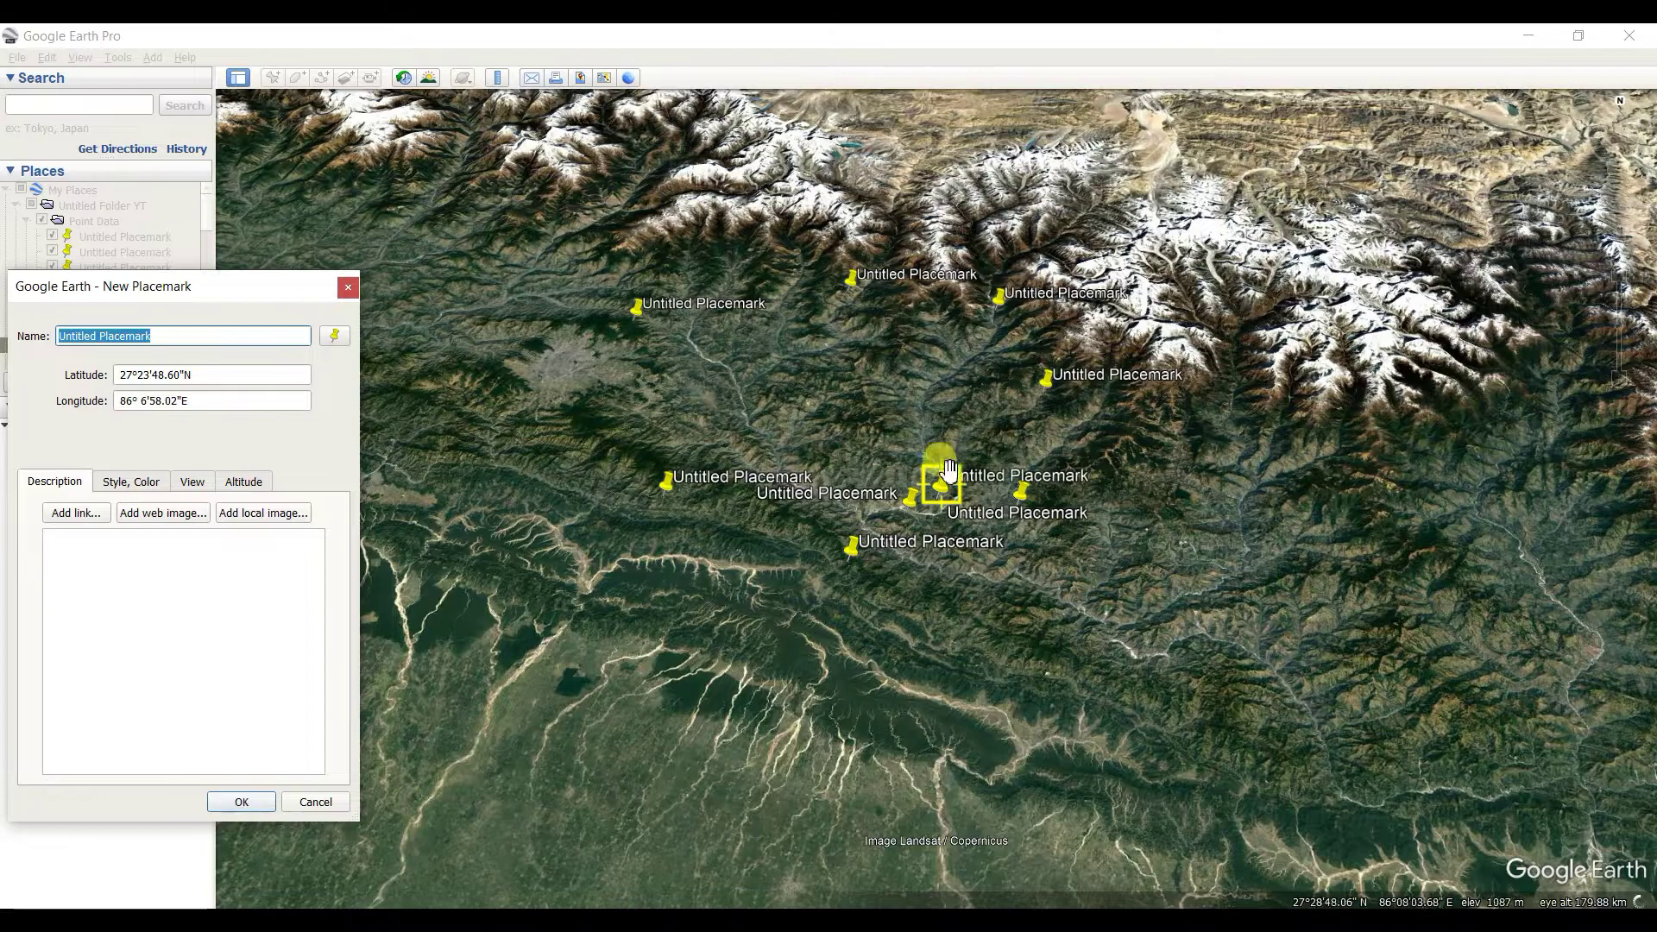
{"action": "left_click_drag", "start_coordinate": [949, 471], "coordinate": [789, 378]}
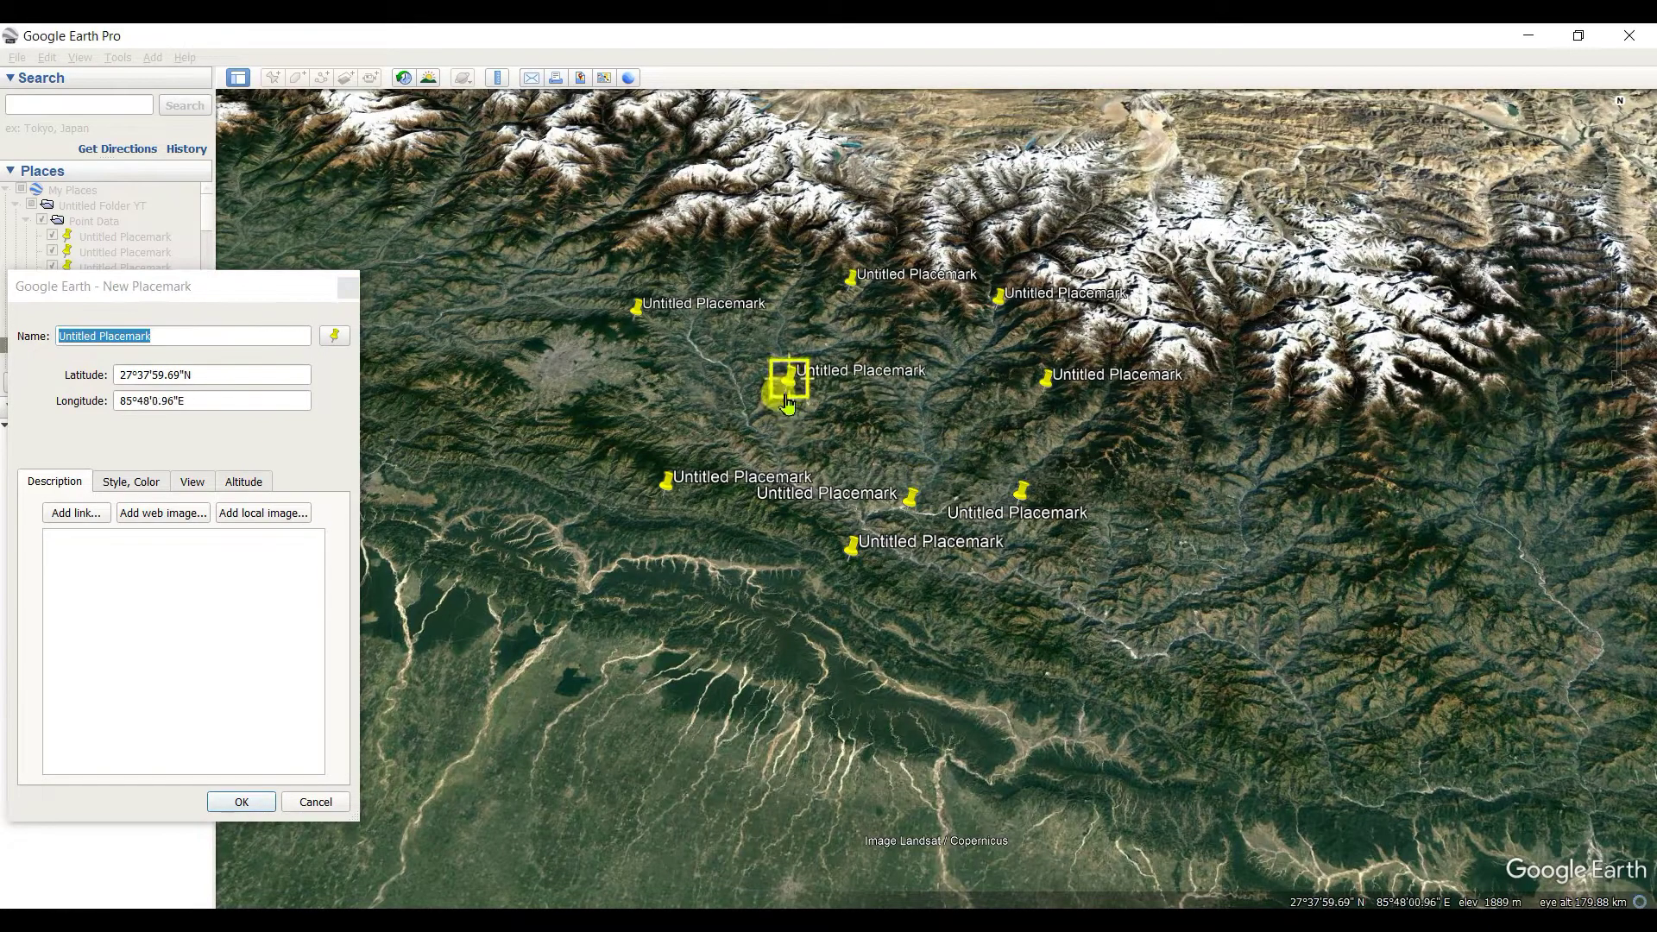
{"action": "left_click", "coordinate": [269, 801]}
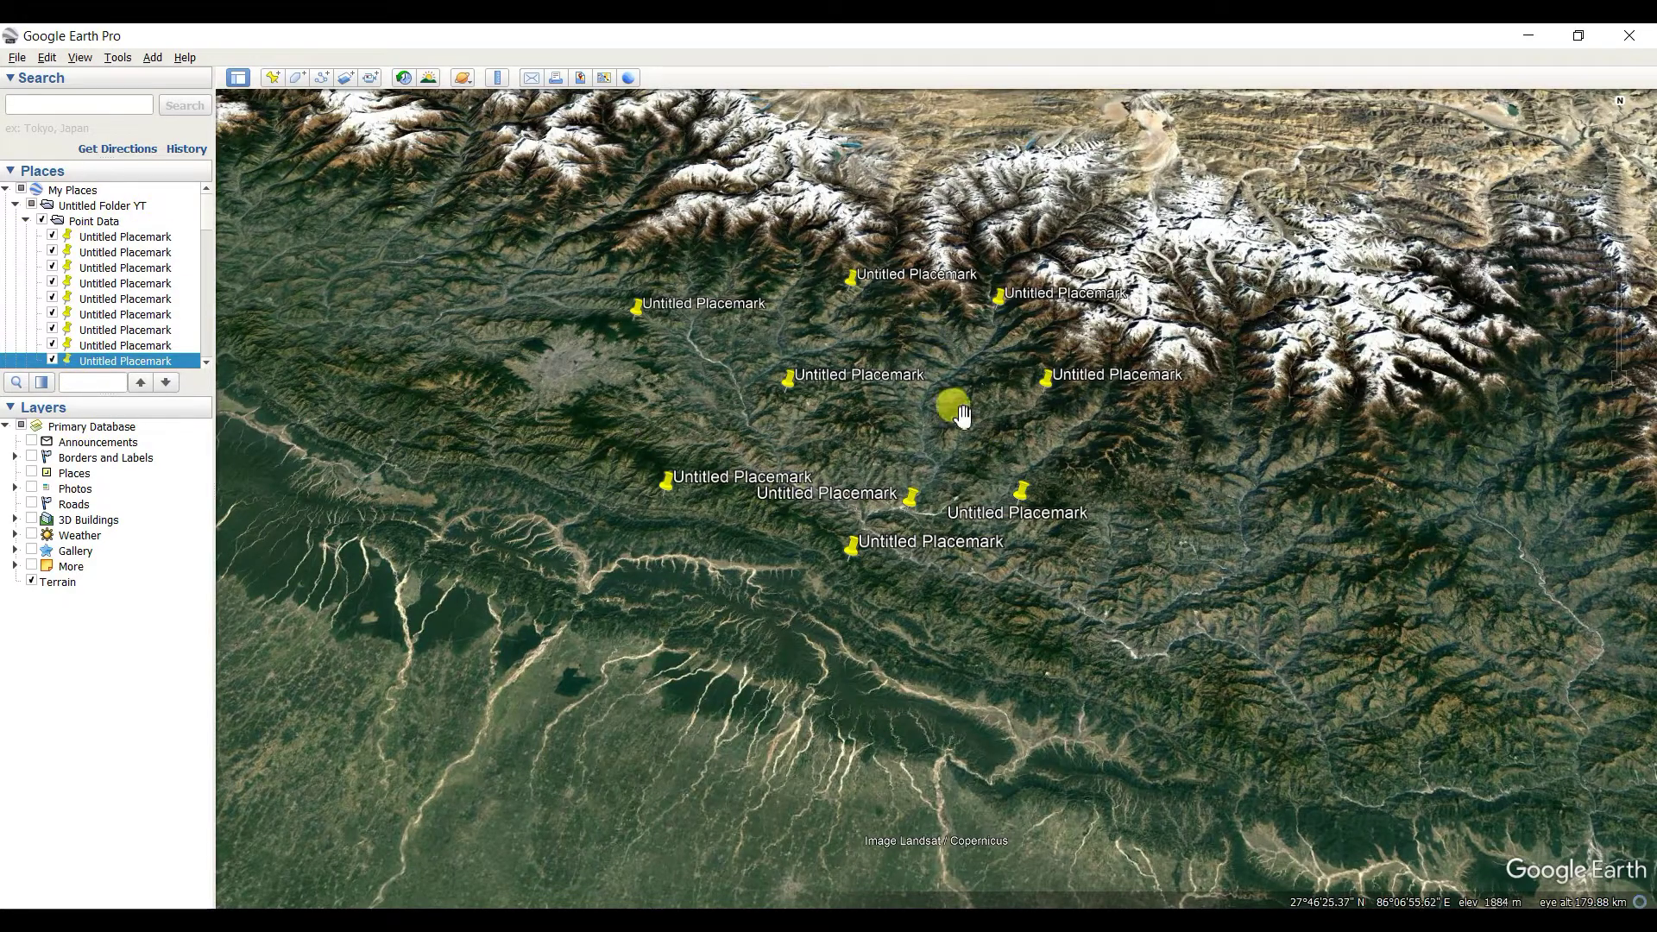
Save the Point Data folder as the KML file 'Point Data 1' in the New folder.
{"action": "right_click", "coordinate": [90, 223]}
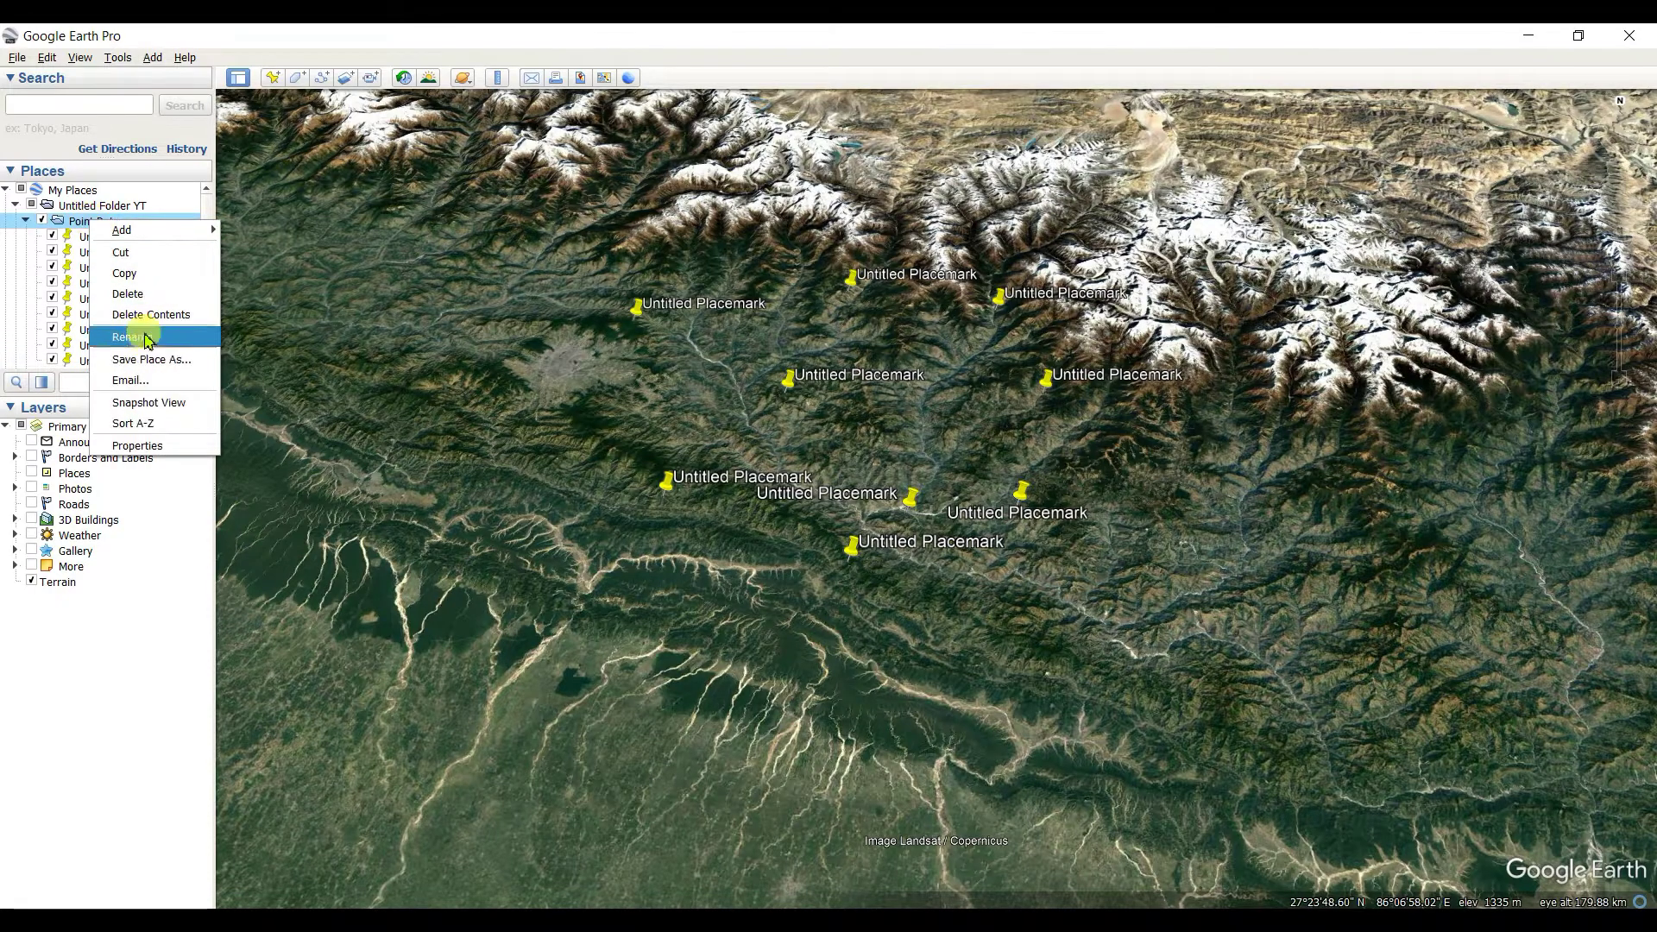
{"action": "left_click", "coordinate": [153, 359]}
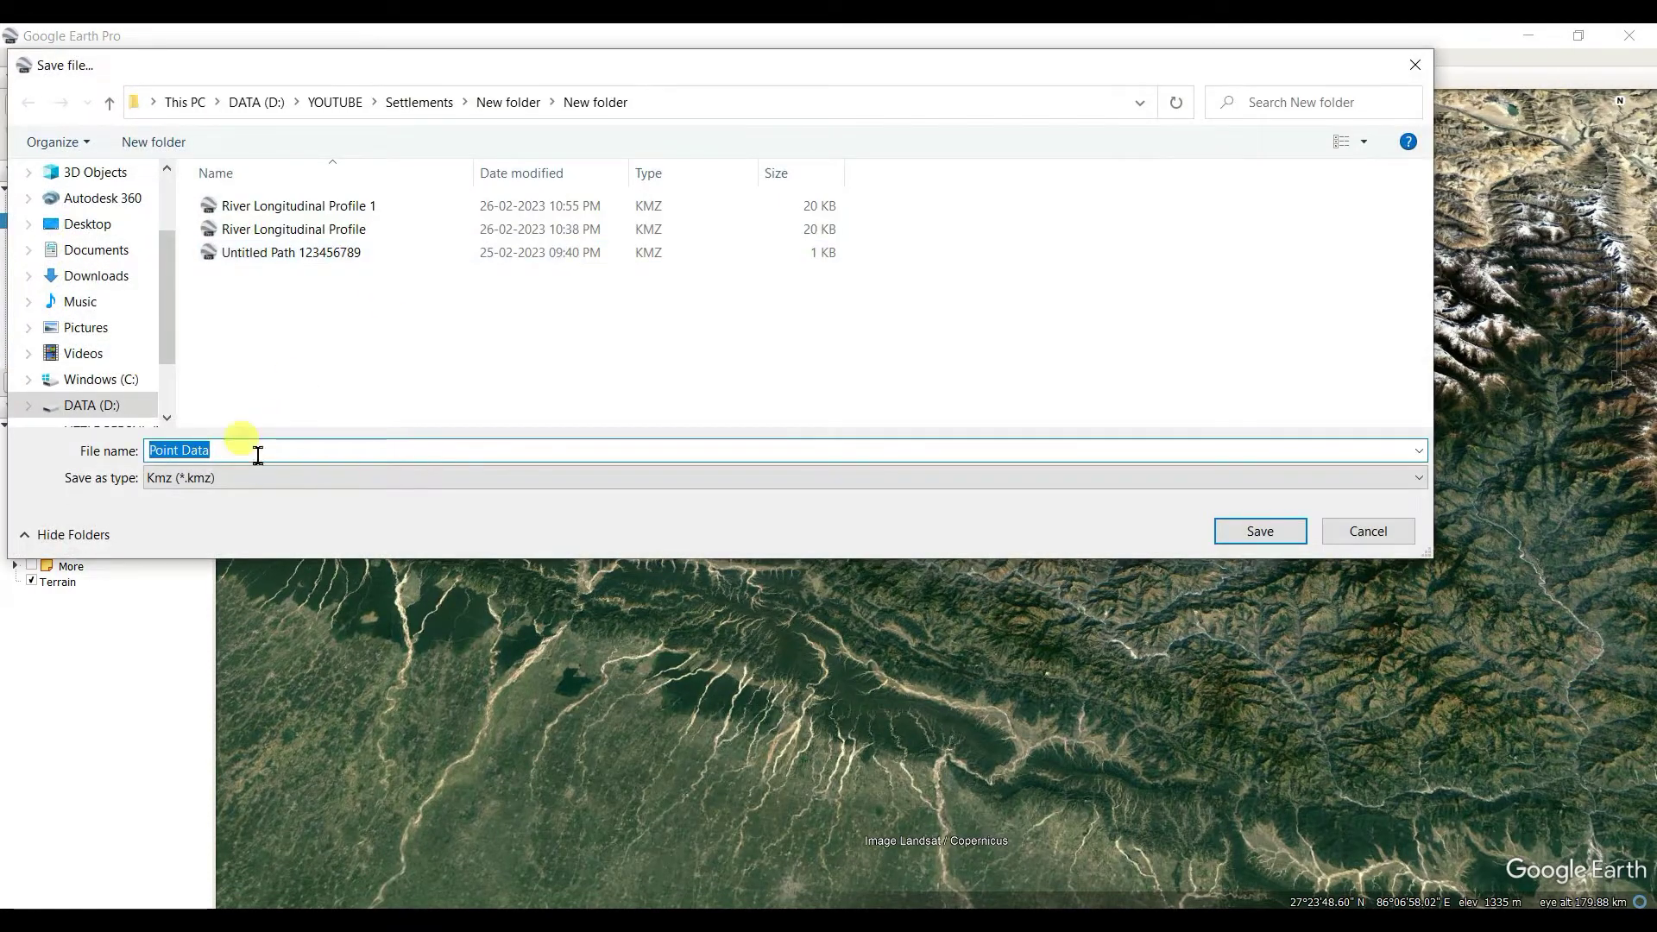
{"action": "left_click", "coordinate": [224, 449]}
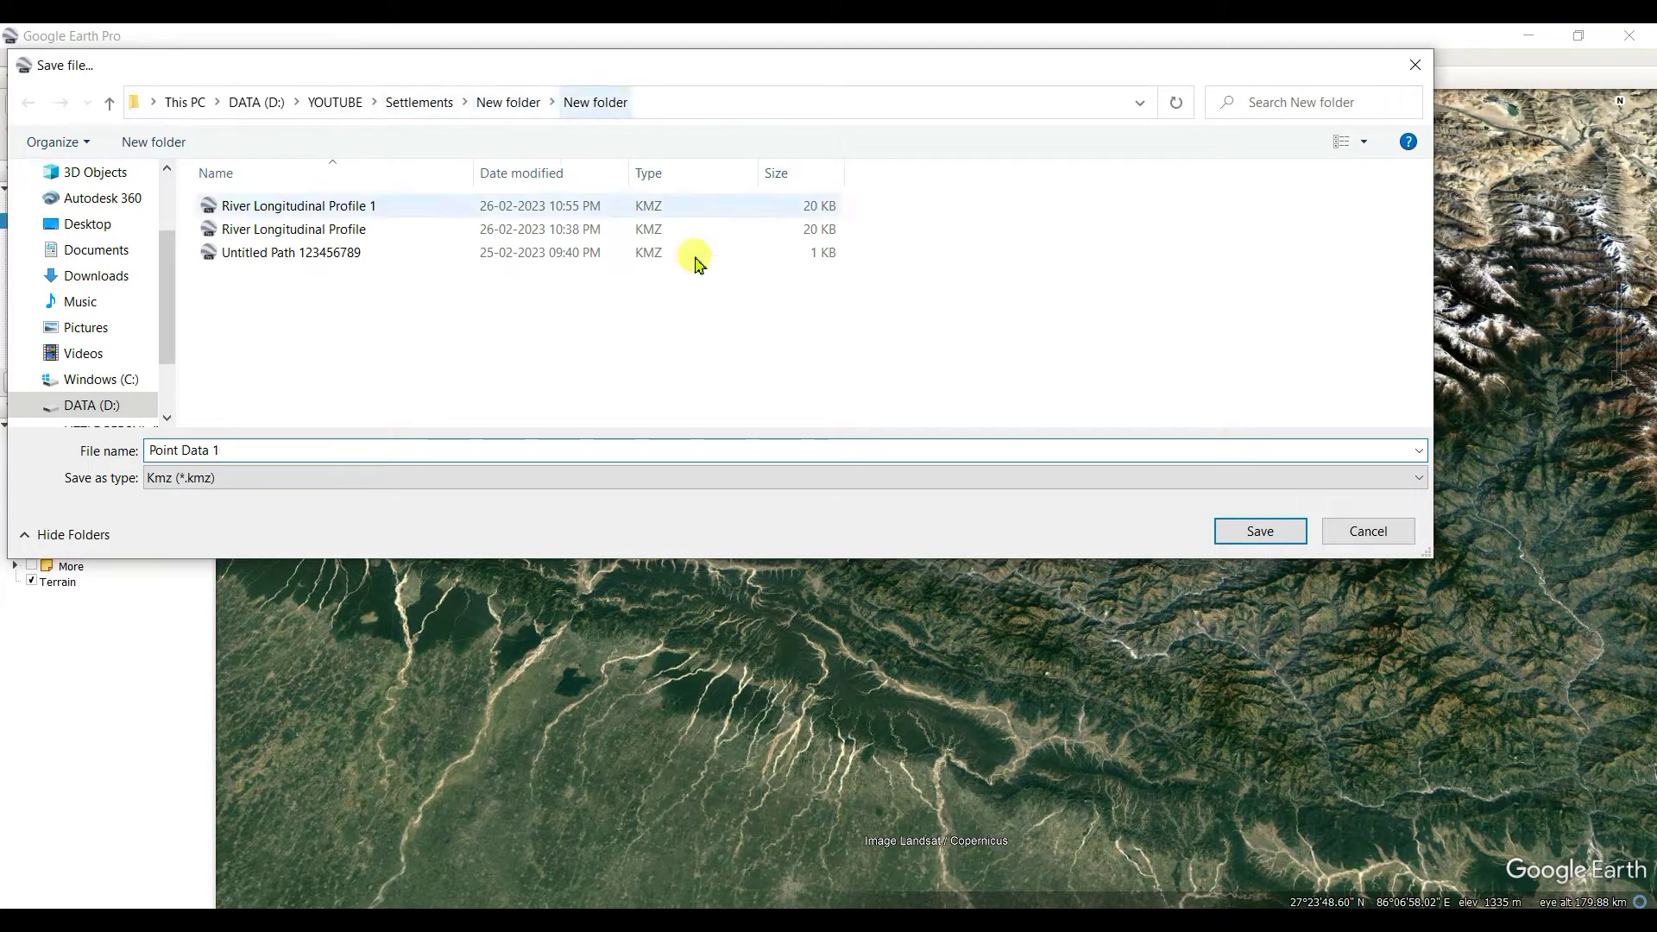
{"action": "left_click", "coordinate": [1321, 473]}
{"action": "left_click", "coordinate": [190, 518]}
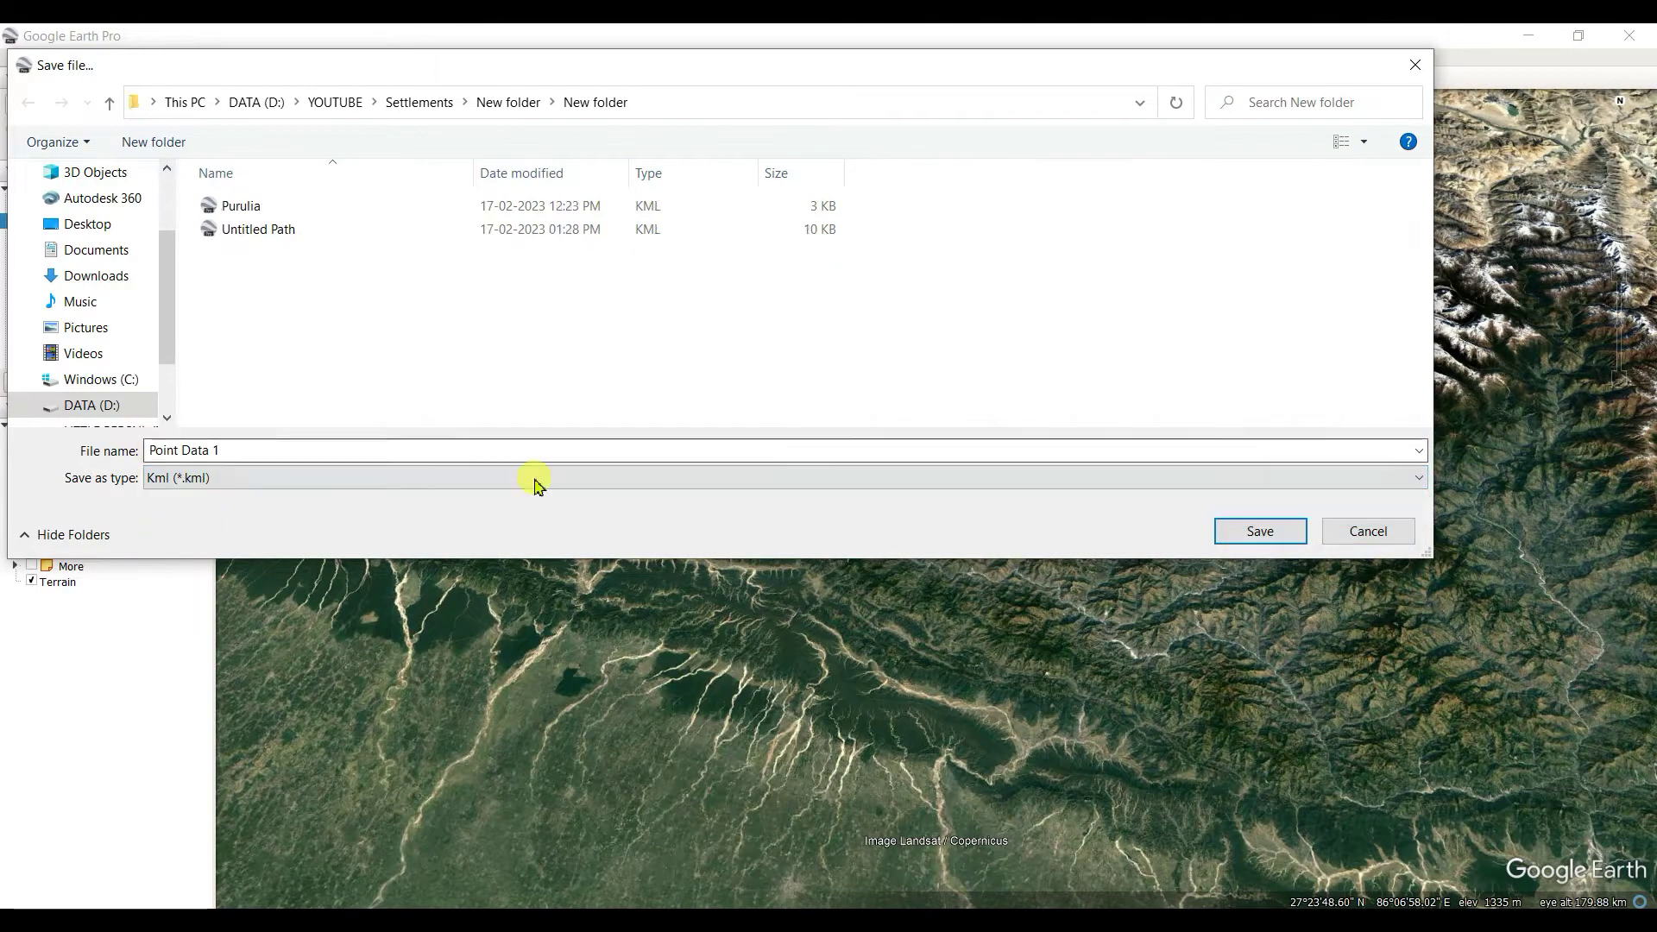
{"action": "left_click", "coordinate": [1261, 530]}
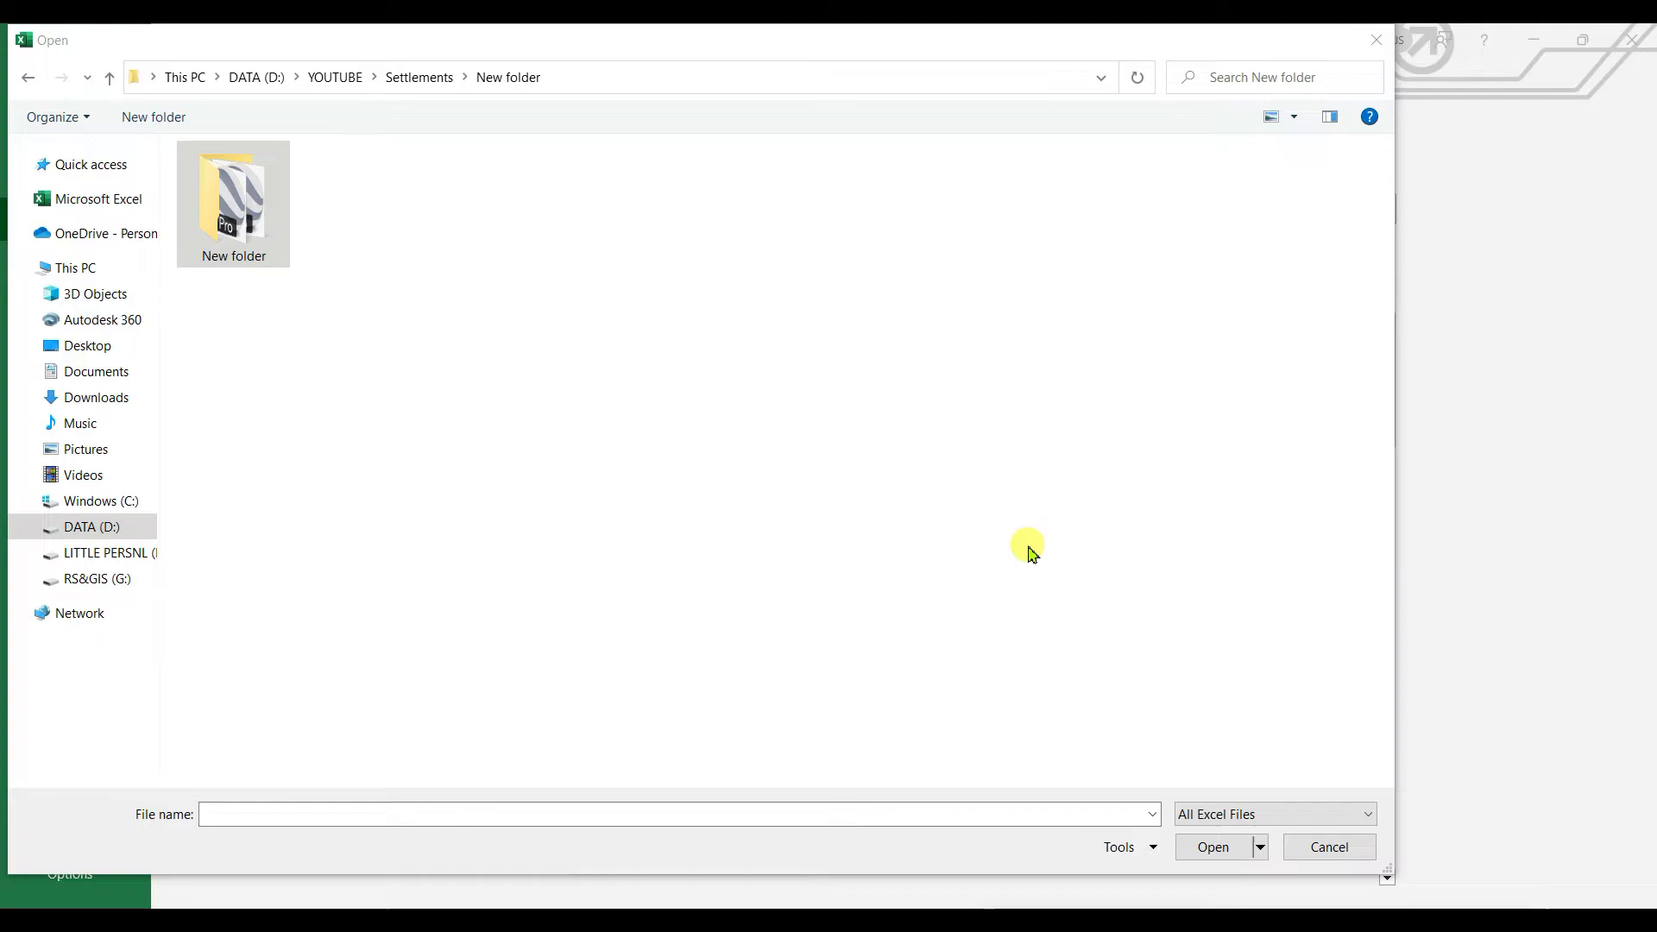
Browse into the New folder and set the Open dialog's file filter to all file types.
{"action": "double_click", "coordinate": [227, 207]}
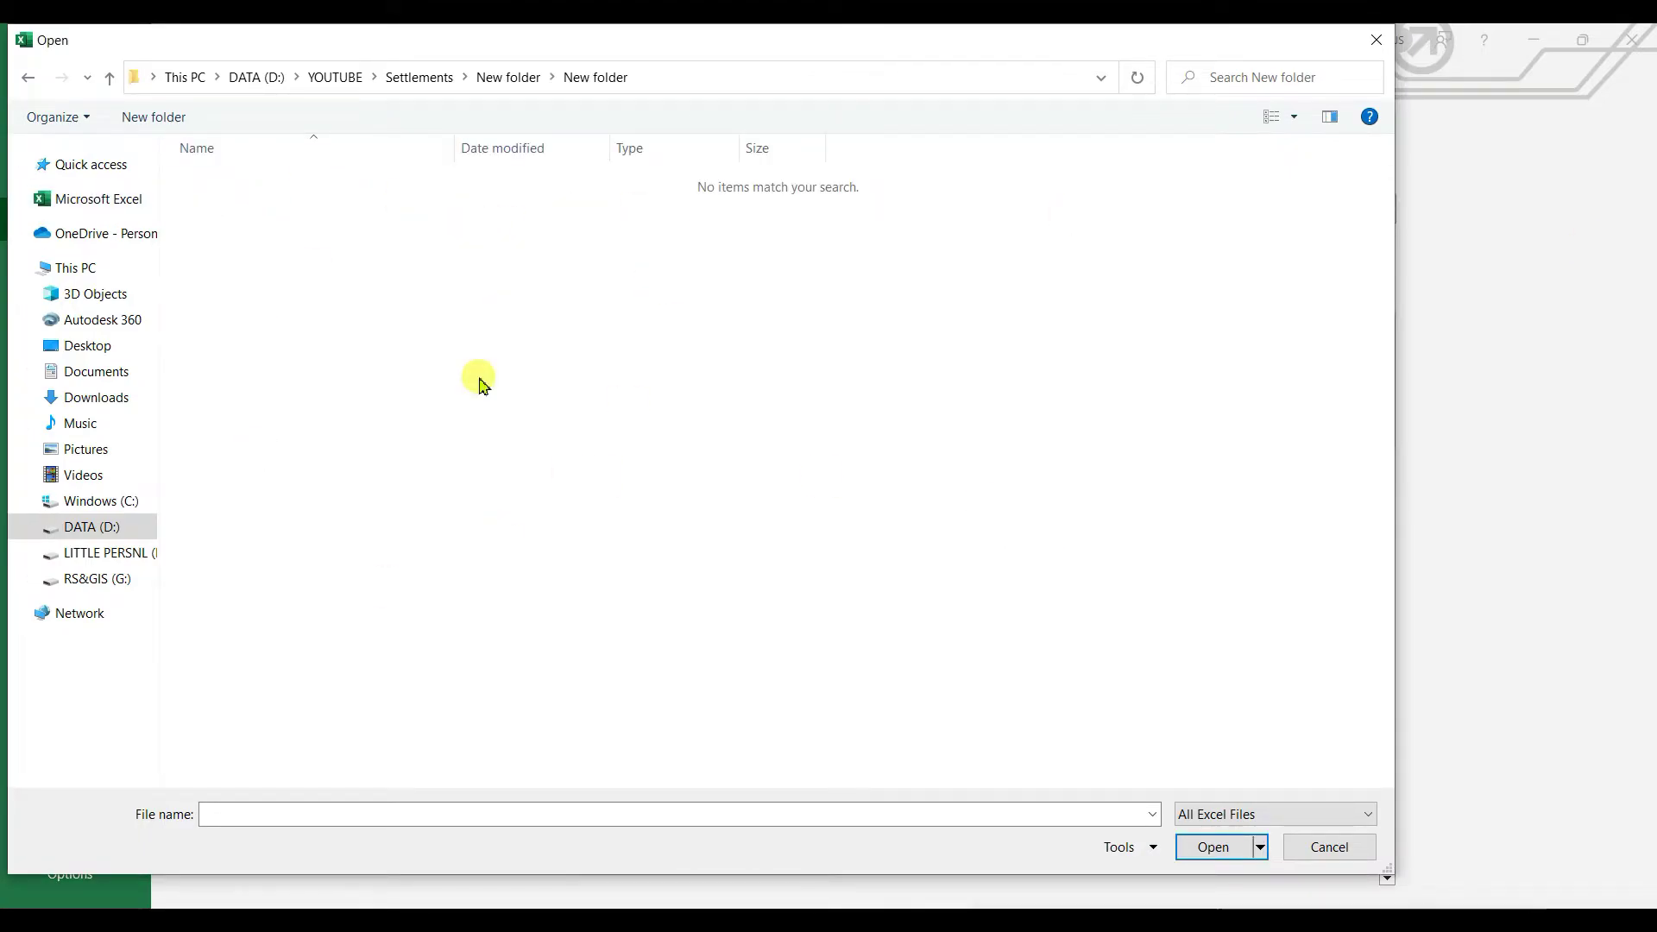
{"action": "left_click", "coordinate": [1281, 814]}
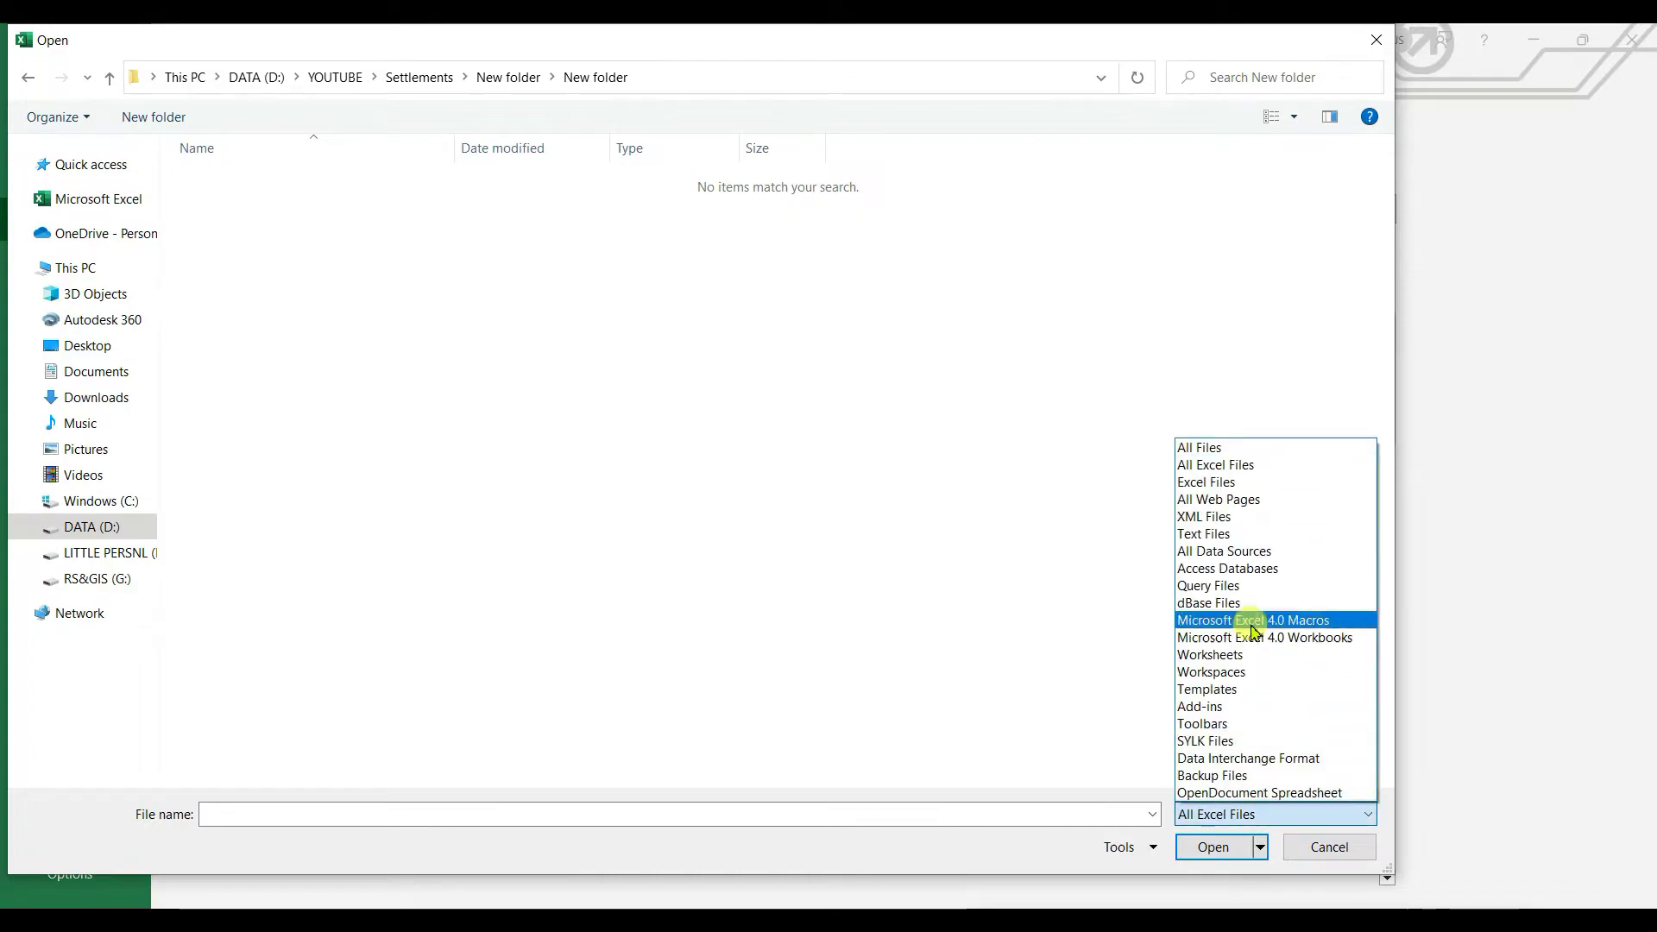
{"action": "left_click", "coordinate": [1225, 516]}
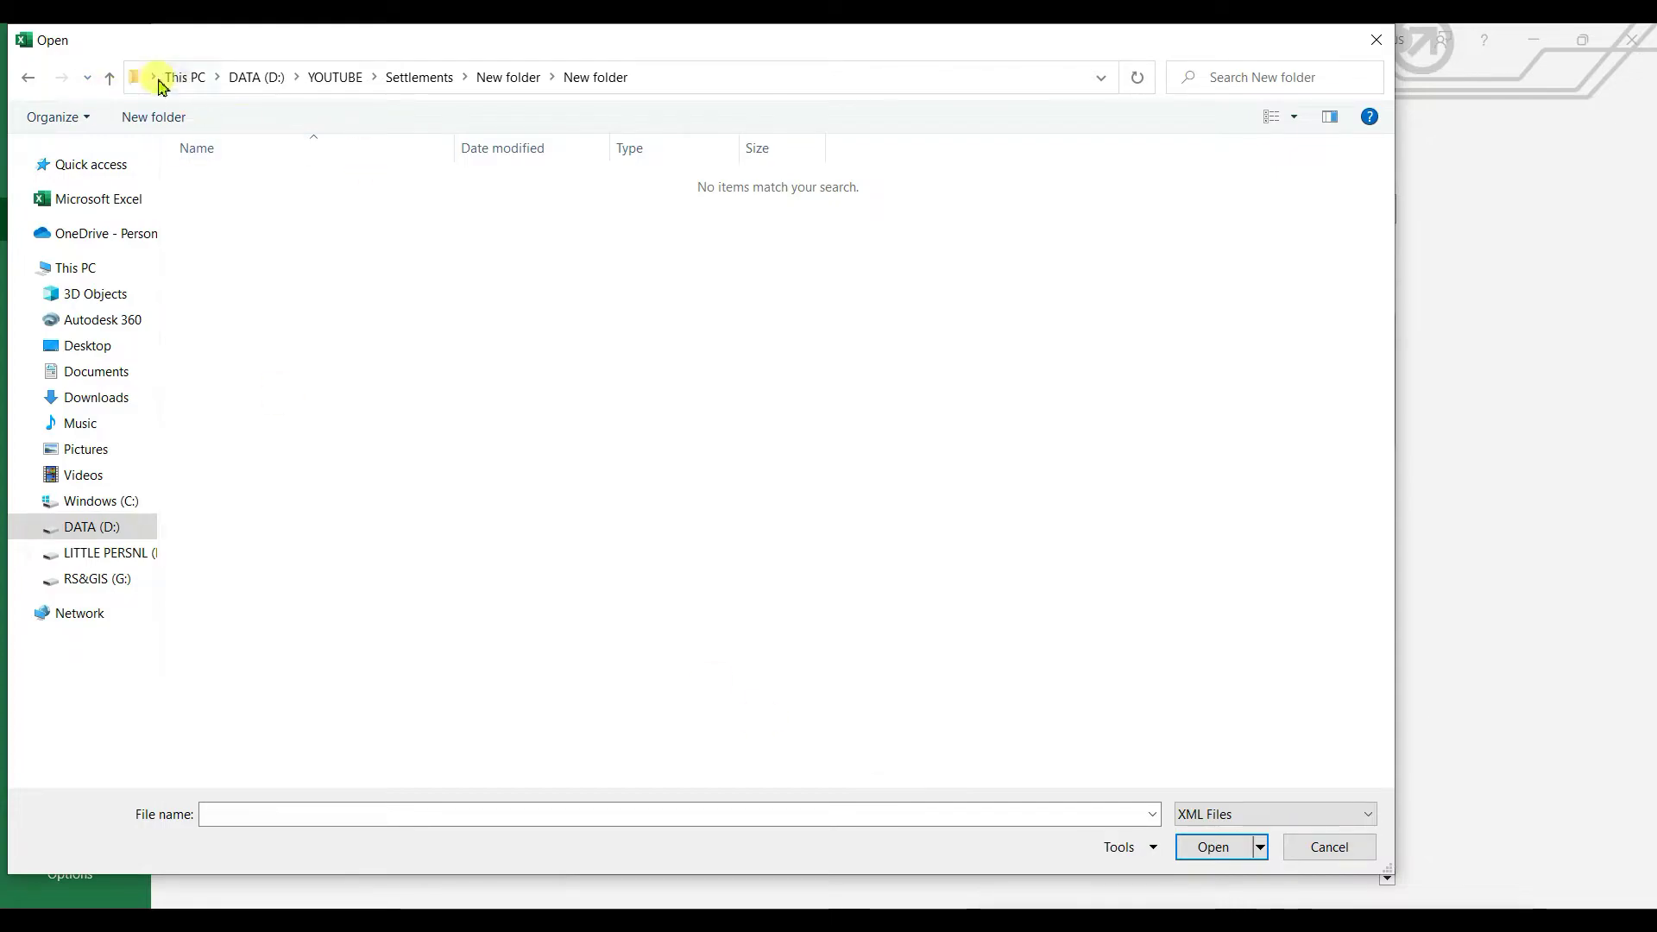
{"action": "left_click", "coordinate": [109, 78]}
{"action": "double_click", "coordinate": [248, 222]}
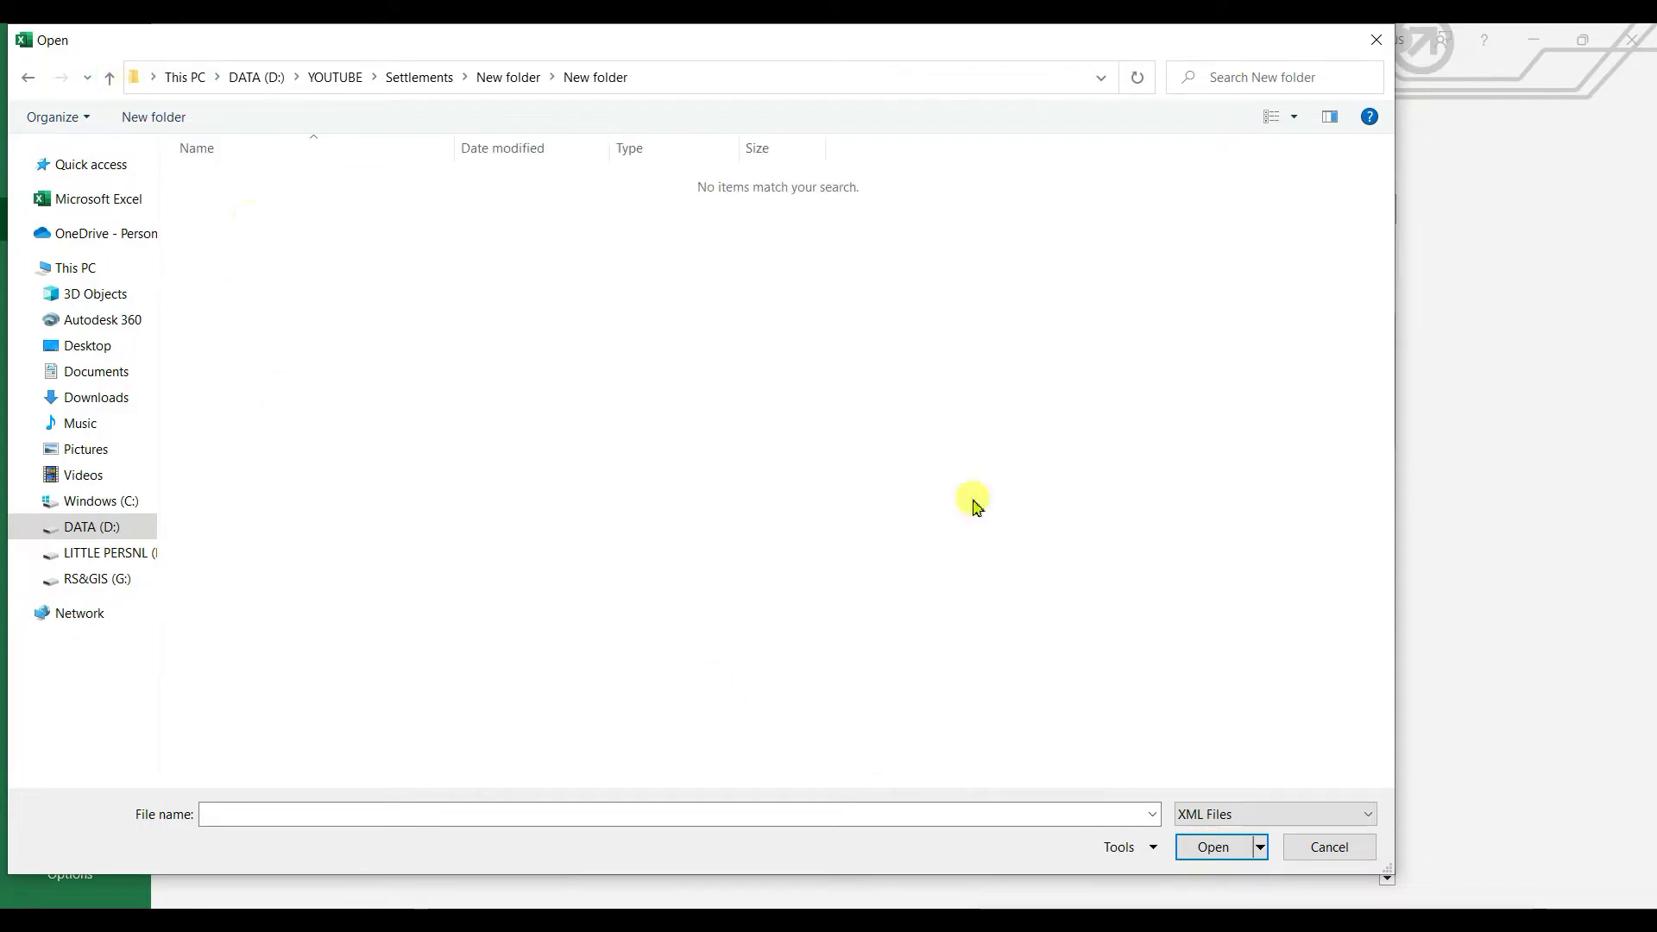
{"action": "left_click", "coordinate": [1313, 814]}
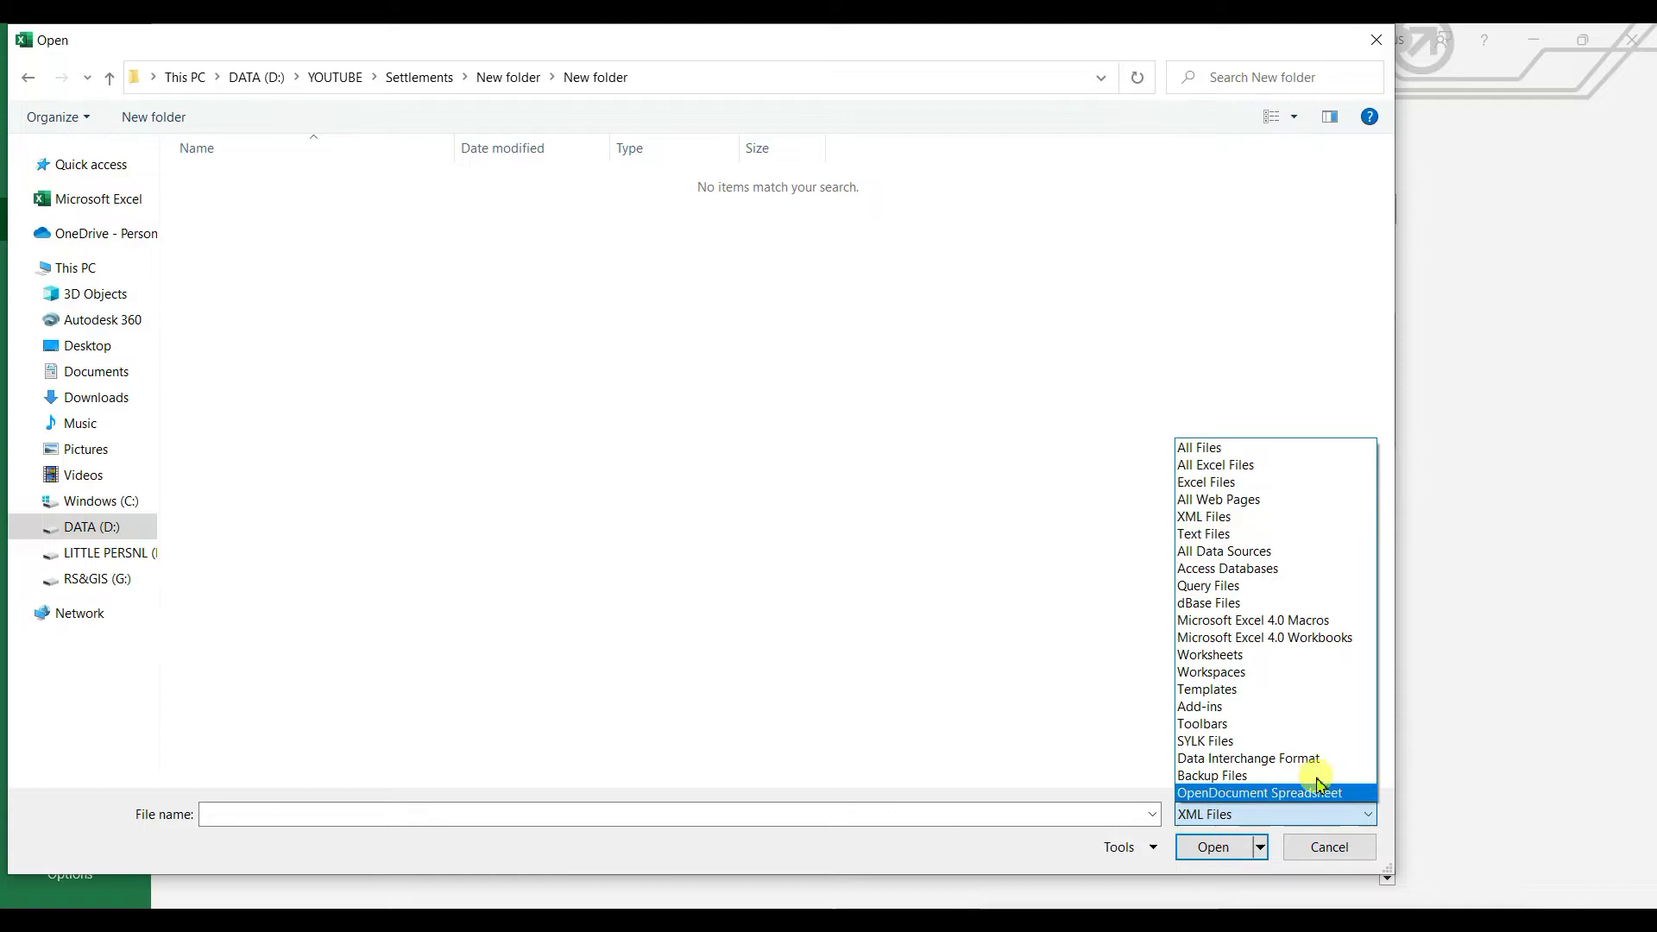
{"action": "left_click", "coordinate": [1207, 449]}
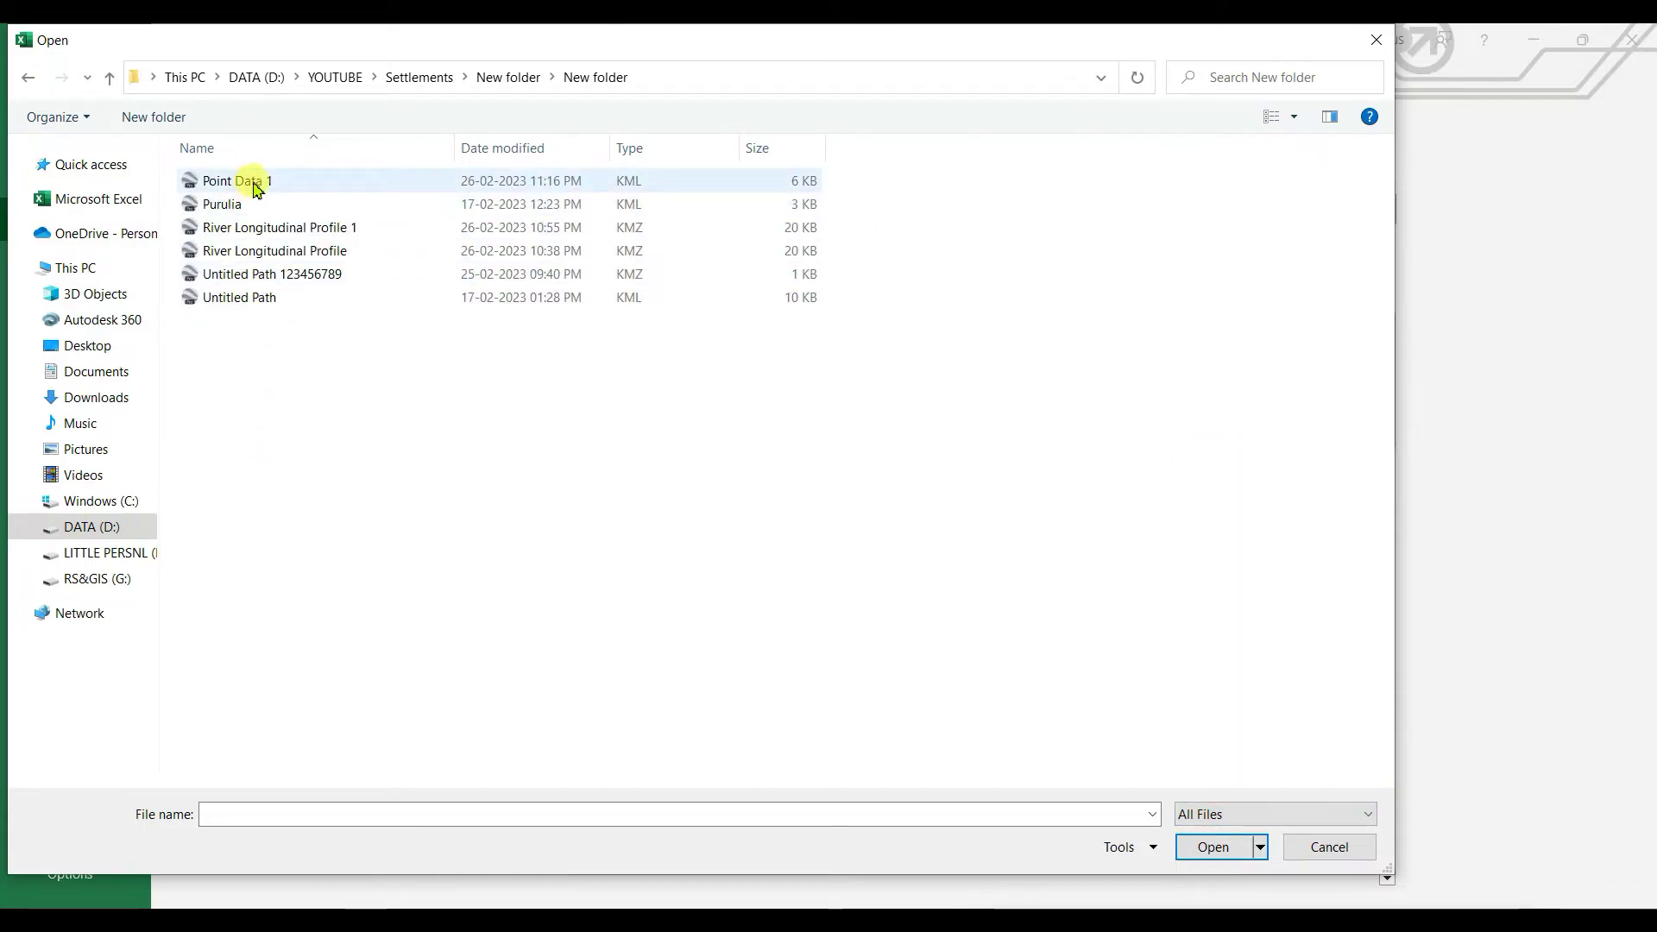
Open Point Data 1.kml as an XML table, accepting the format warning and schema notice.
{"action": "left_click", "coordinate": [258, 184]}
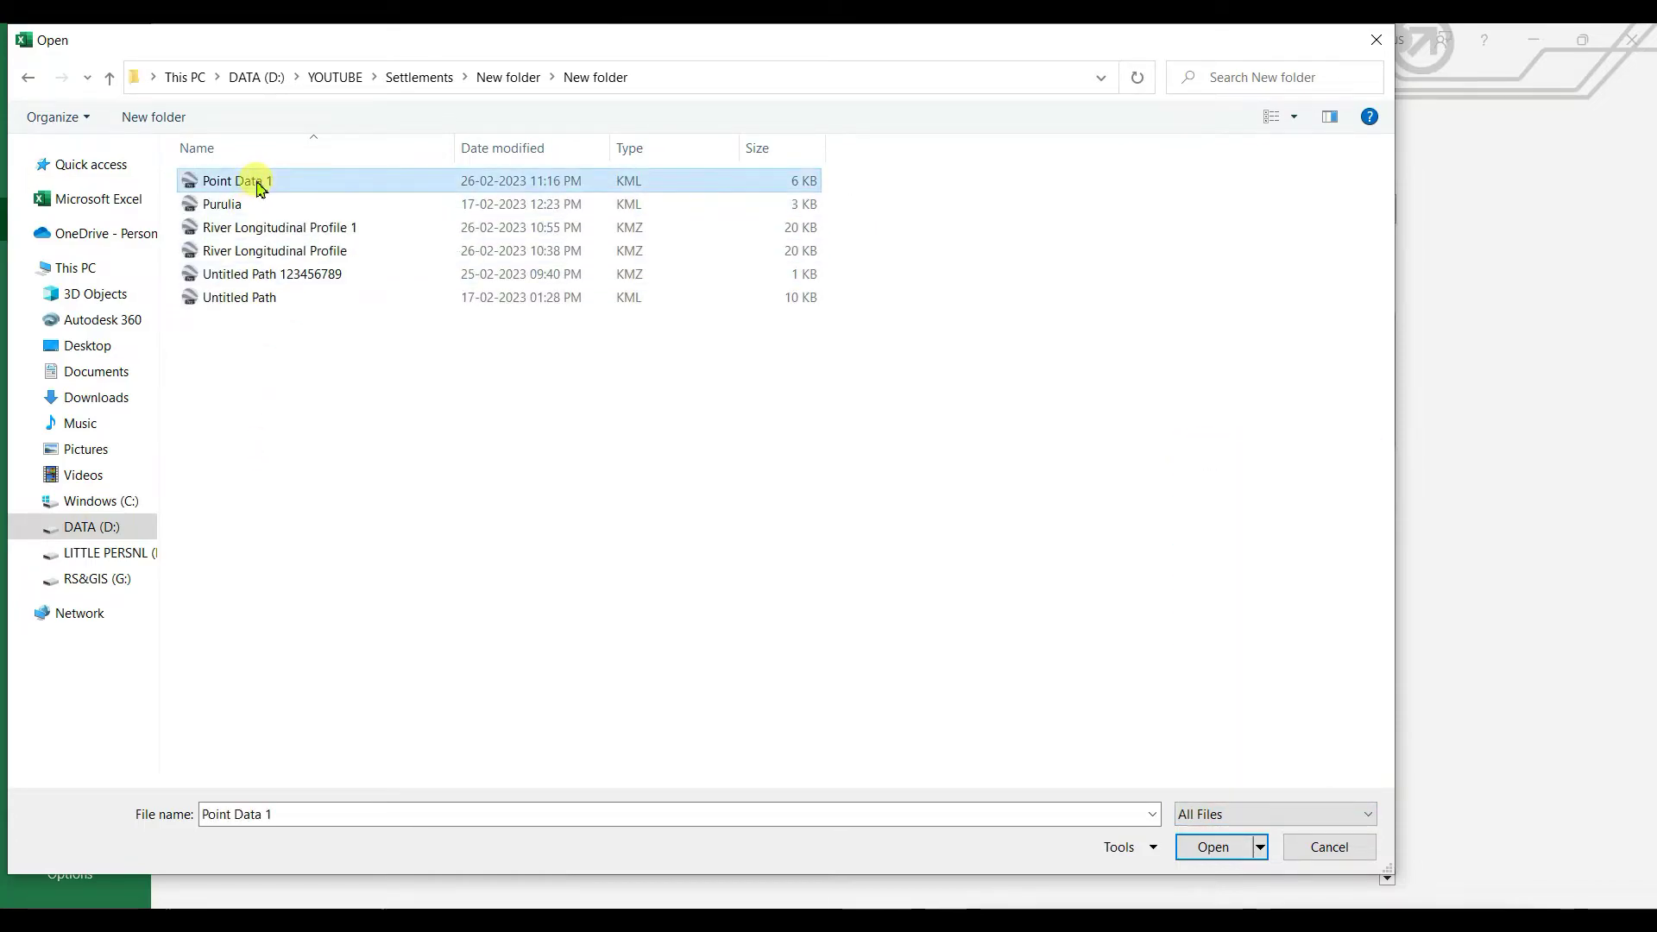
{"action": "left_click", "coordinate": [1212, 846]}
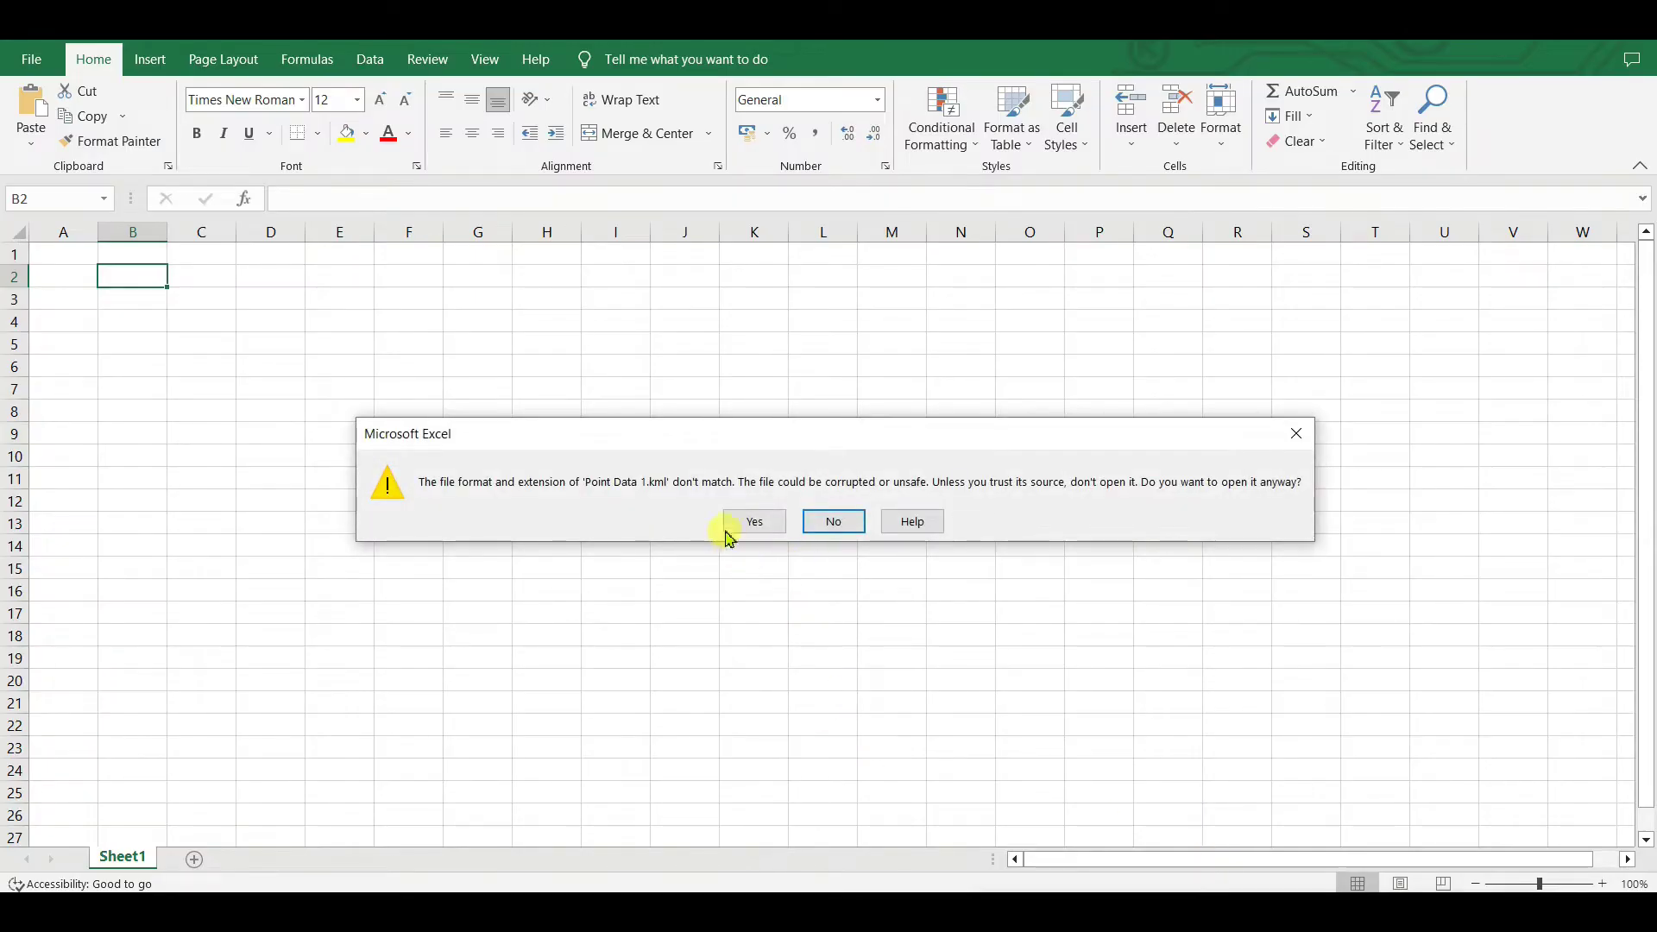
{"action": "left_click", "coordinate": [756, 521]}
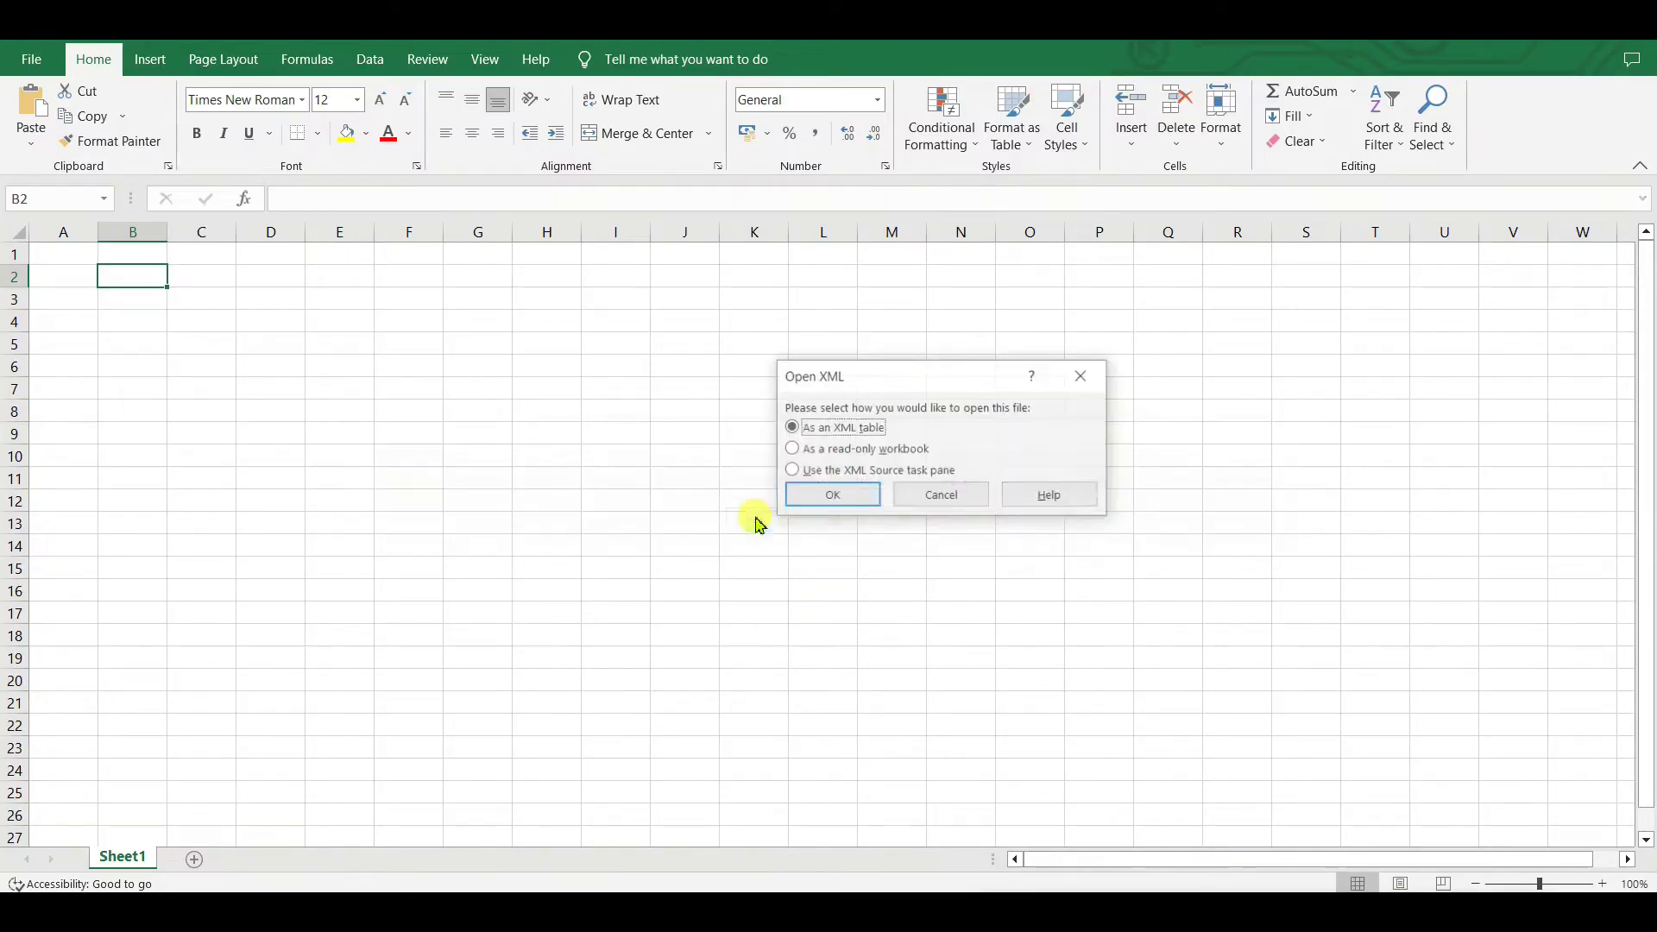
{"action": "left_click", "coordinate": [843, 495]}
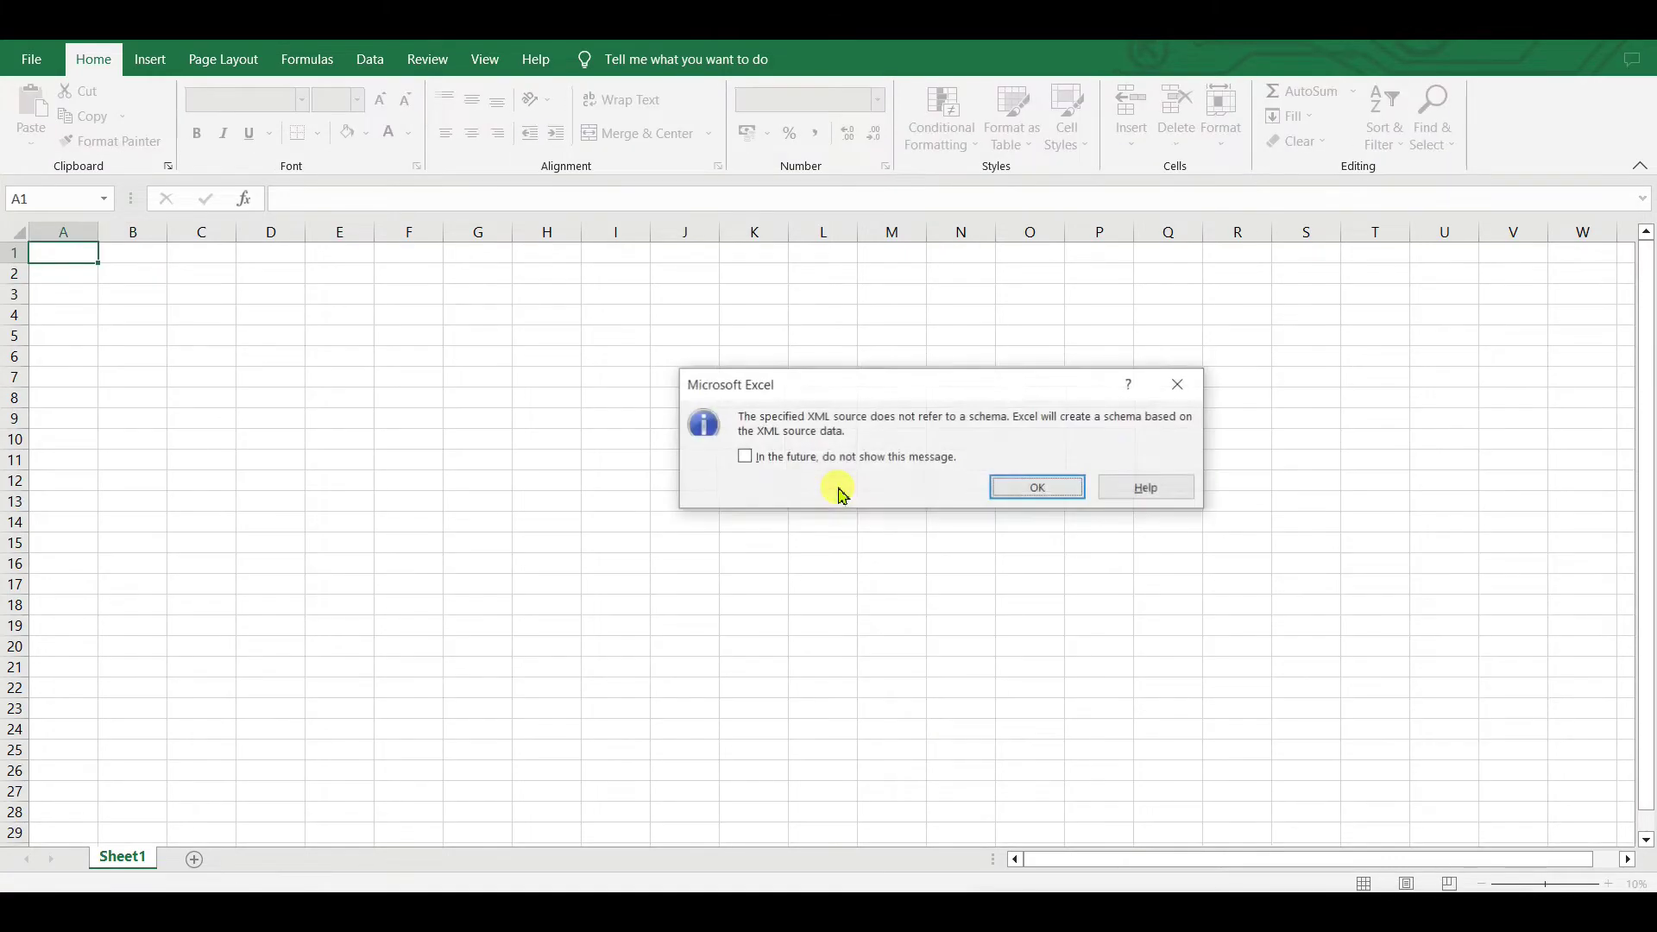
{"action": "left_click", "coordinate": [1040, 489]}
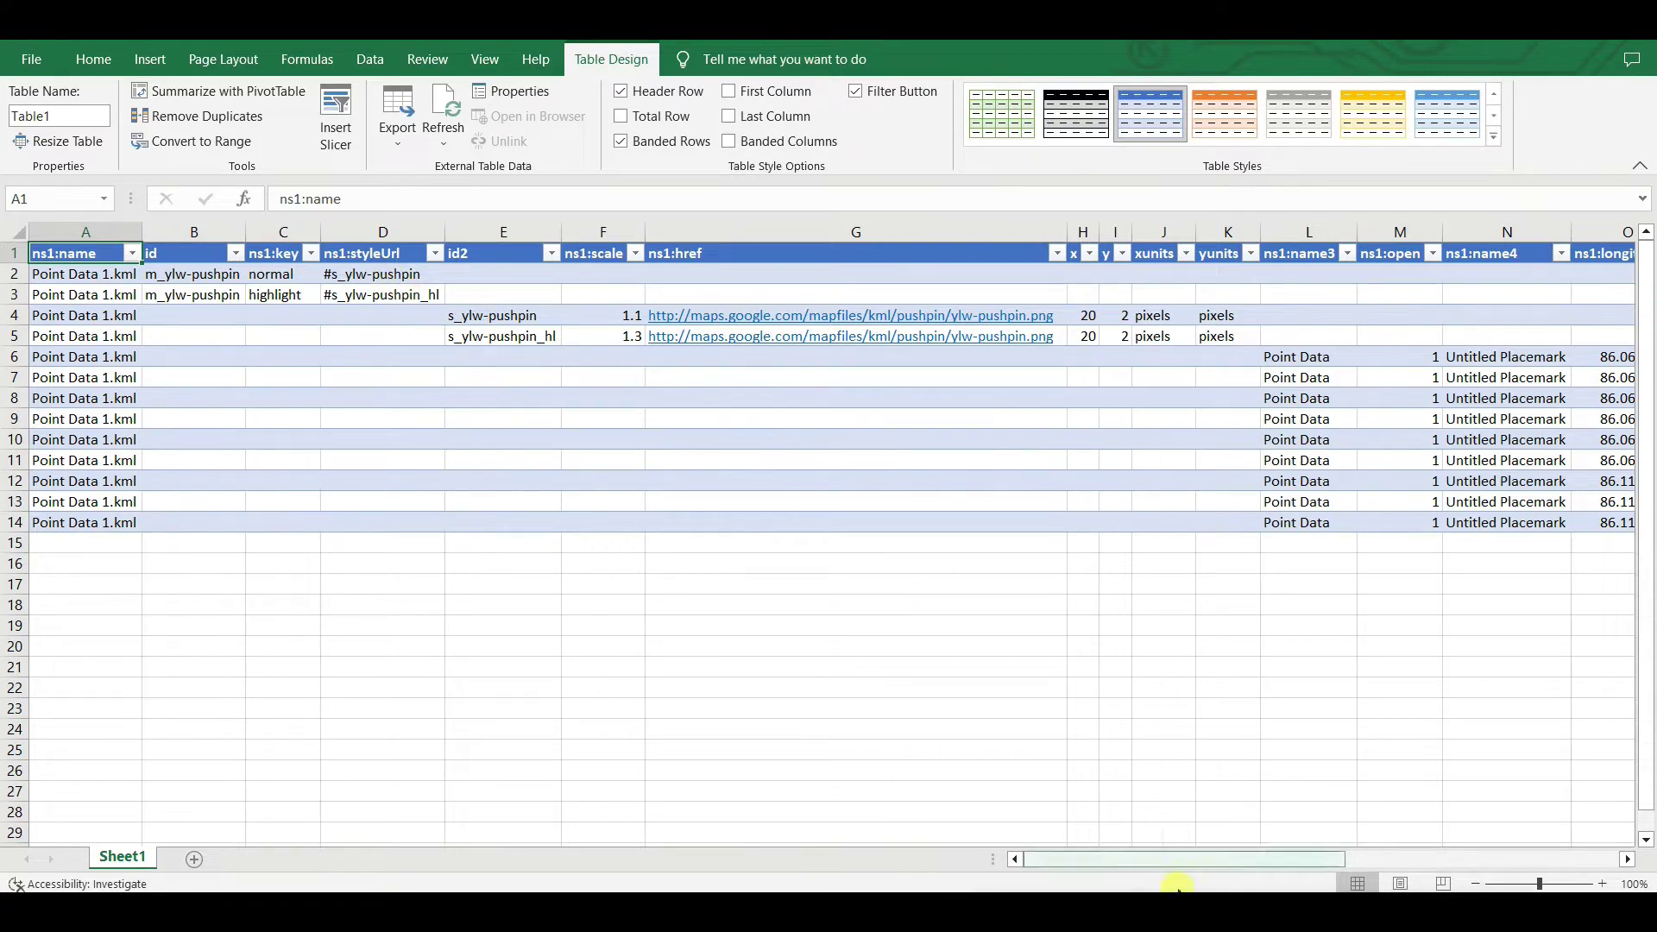
Copy the longitude and latitude values in O6:P14.
{"action": "left_click_drag", "start_coordinate": [1184, 868], "coordinate": [1335, 861]}
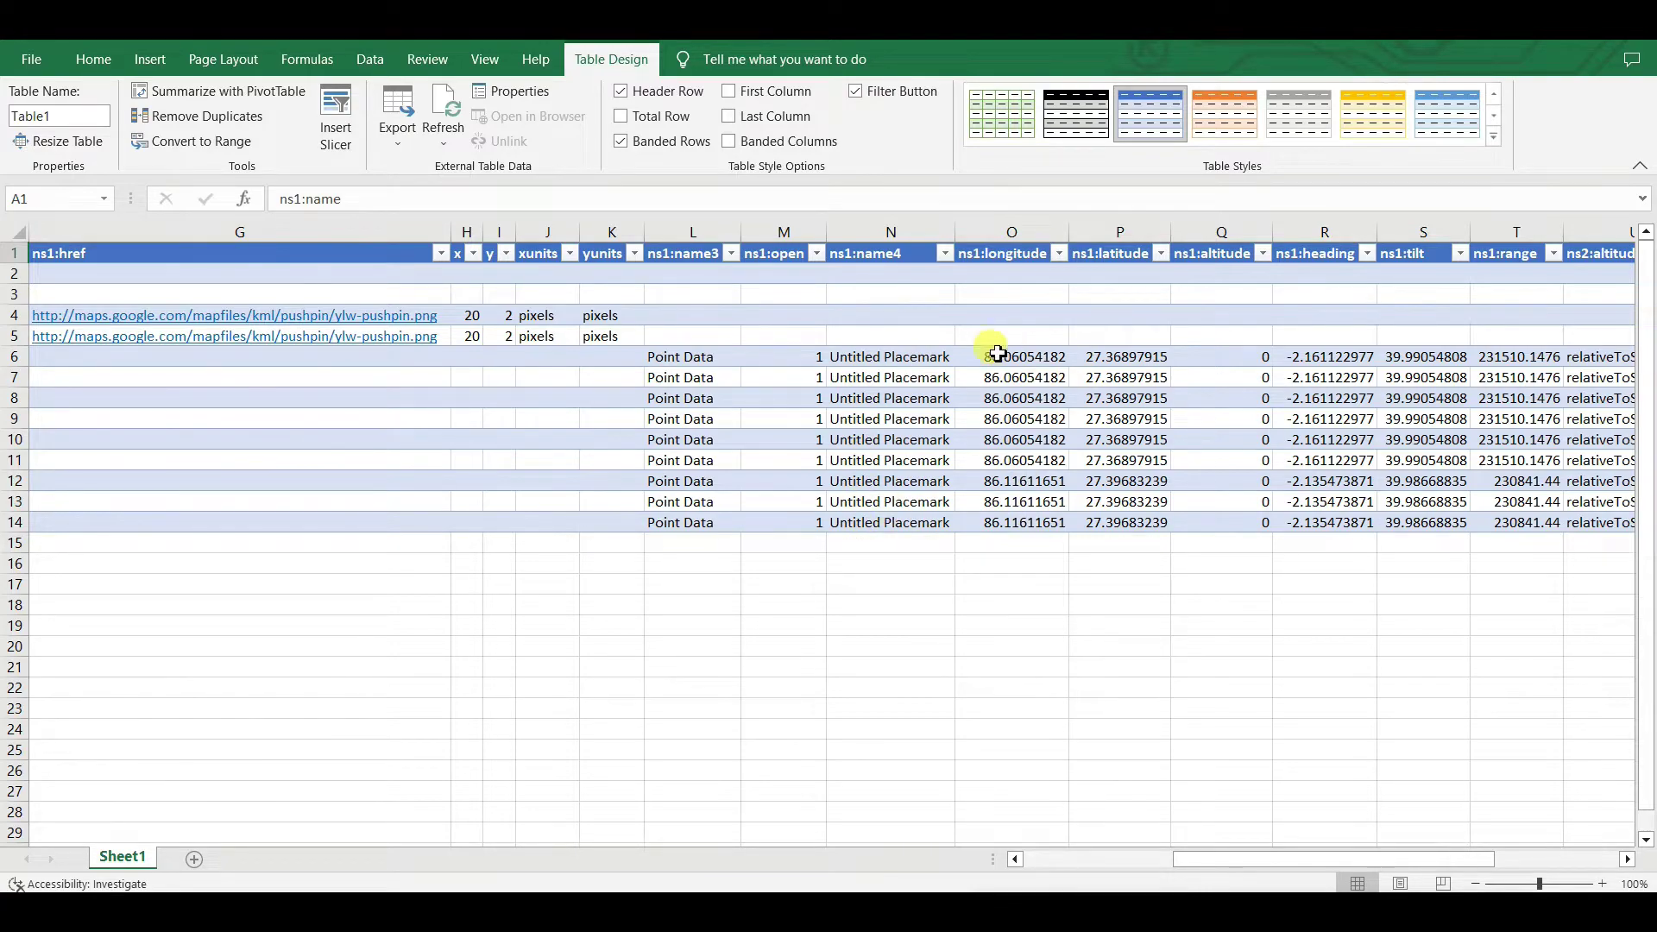
{"action": "left_click_drag", "start_coordinate": [1016, 358], "coordinate": [1154, 519]}
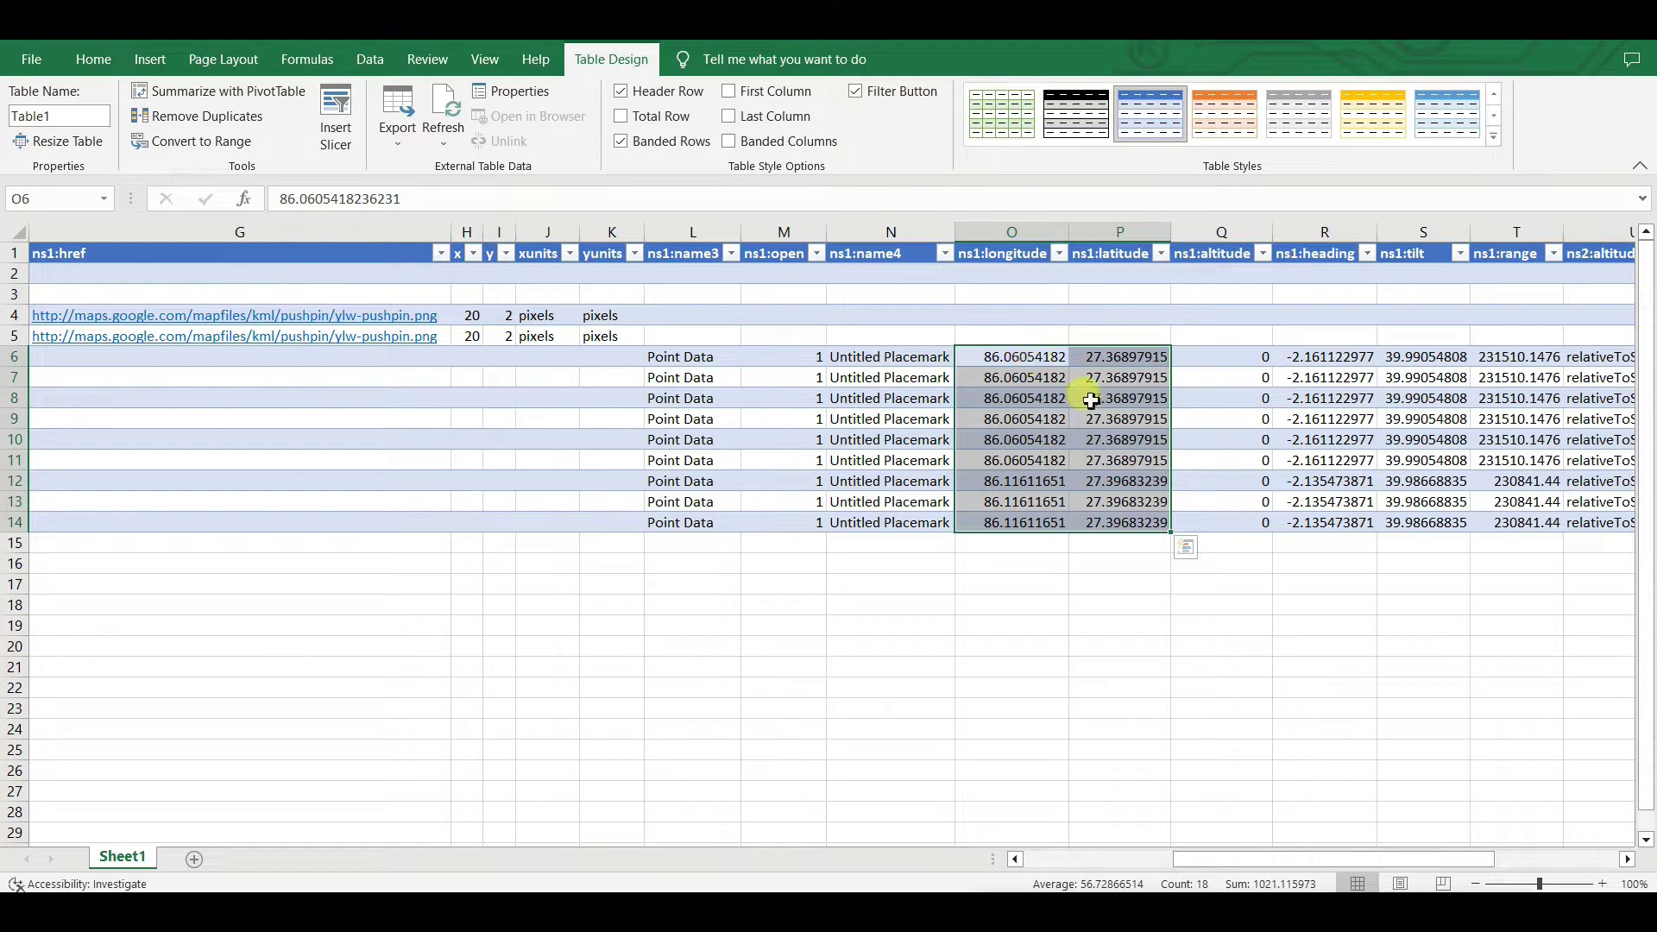
{"action": "mouse_move", "coordinate": [1368, 860]}
{"action": "left_mouse_down"}
{"action": "mouse_move", "coordinate": [1546, 854]}
{"action": "mouse_move", "coordinate": [1370, 858]}
{"action": "left_mouse_up"}
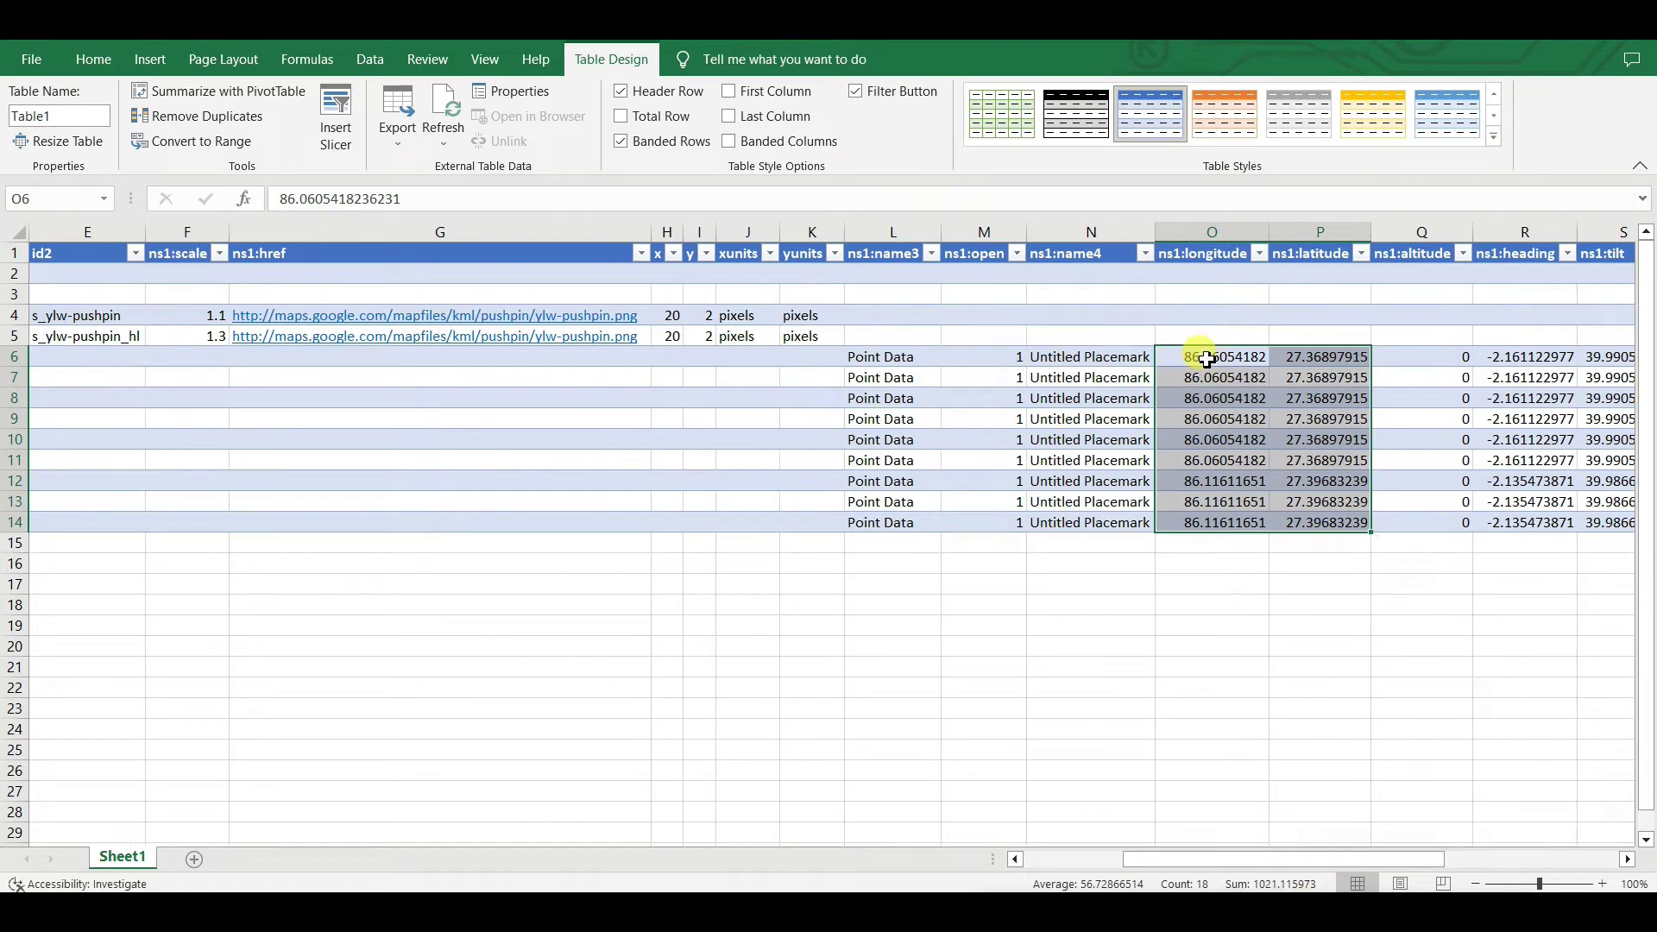
{"action": "right_click", "coordinate": [1207, 359]}
{"action": "left_click", "coordinate": [1240, 360]}
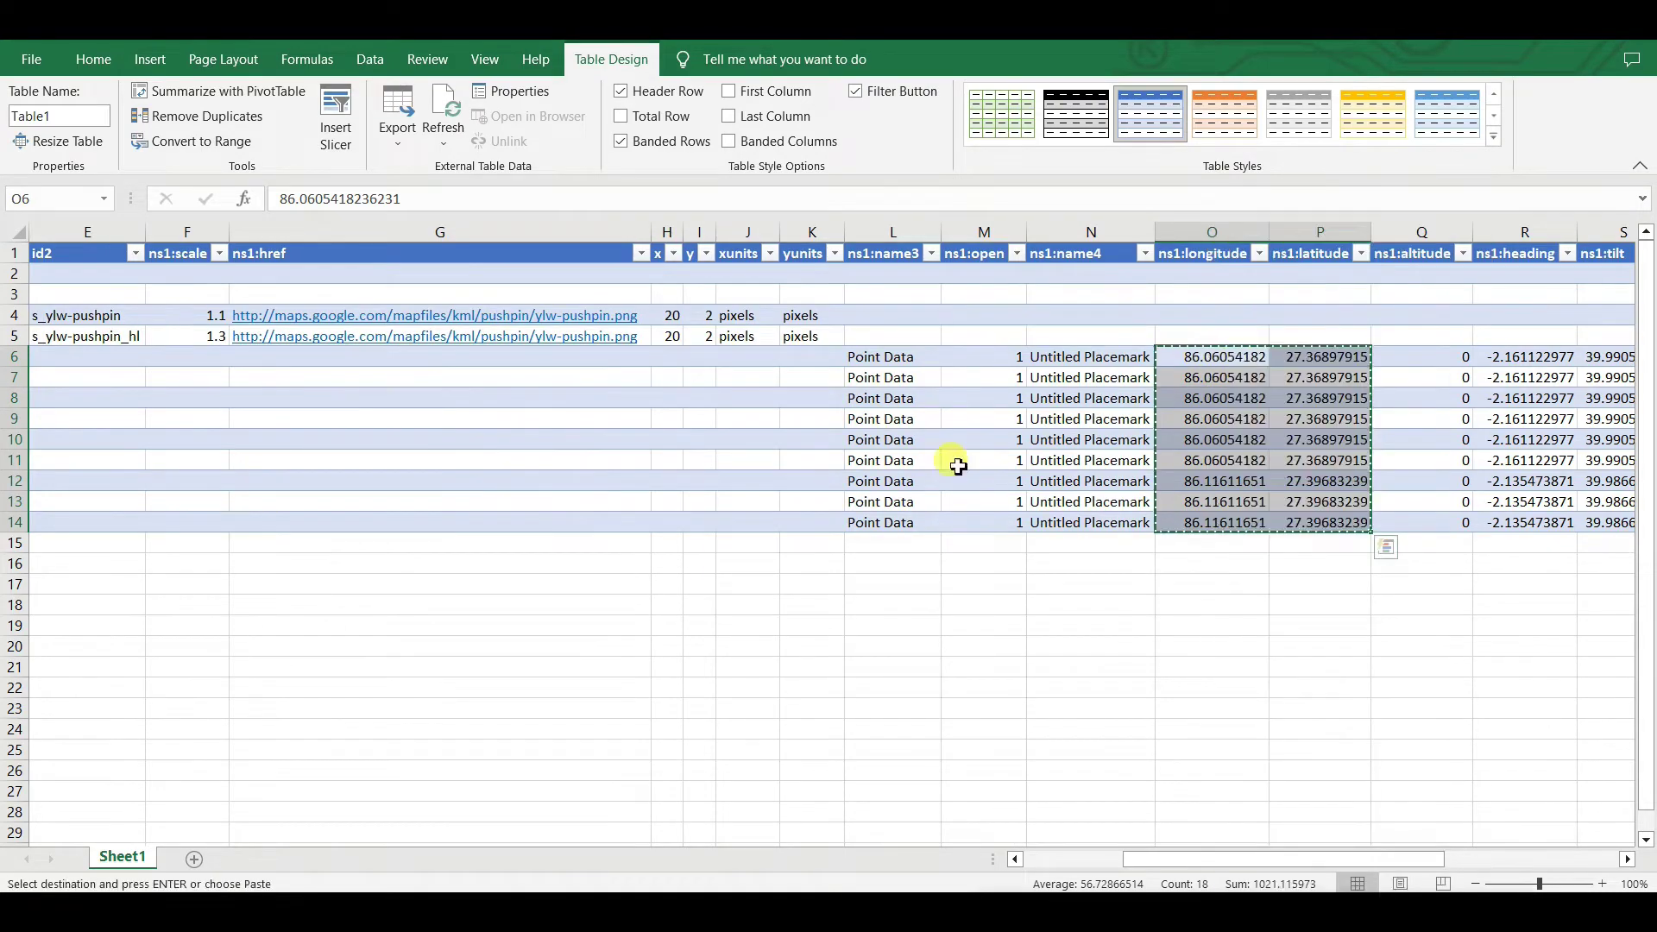
Paste the coordinates at G18 and widen column H to show full latitudes.
{"action": "left_click", "coordinate": [415, 606]}
{"action": "right_click", "coordinate": [414, 606]}
{"action": "left_click", "coordinate": [460, 211]}
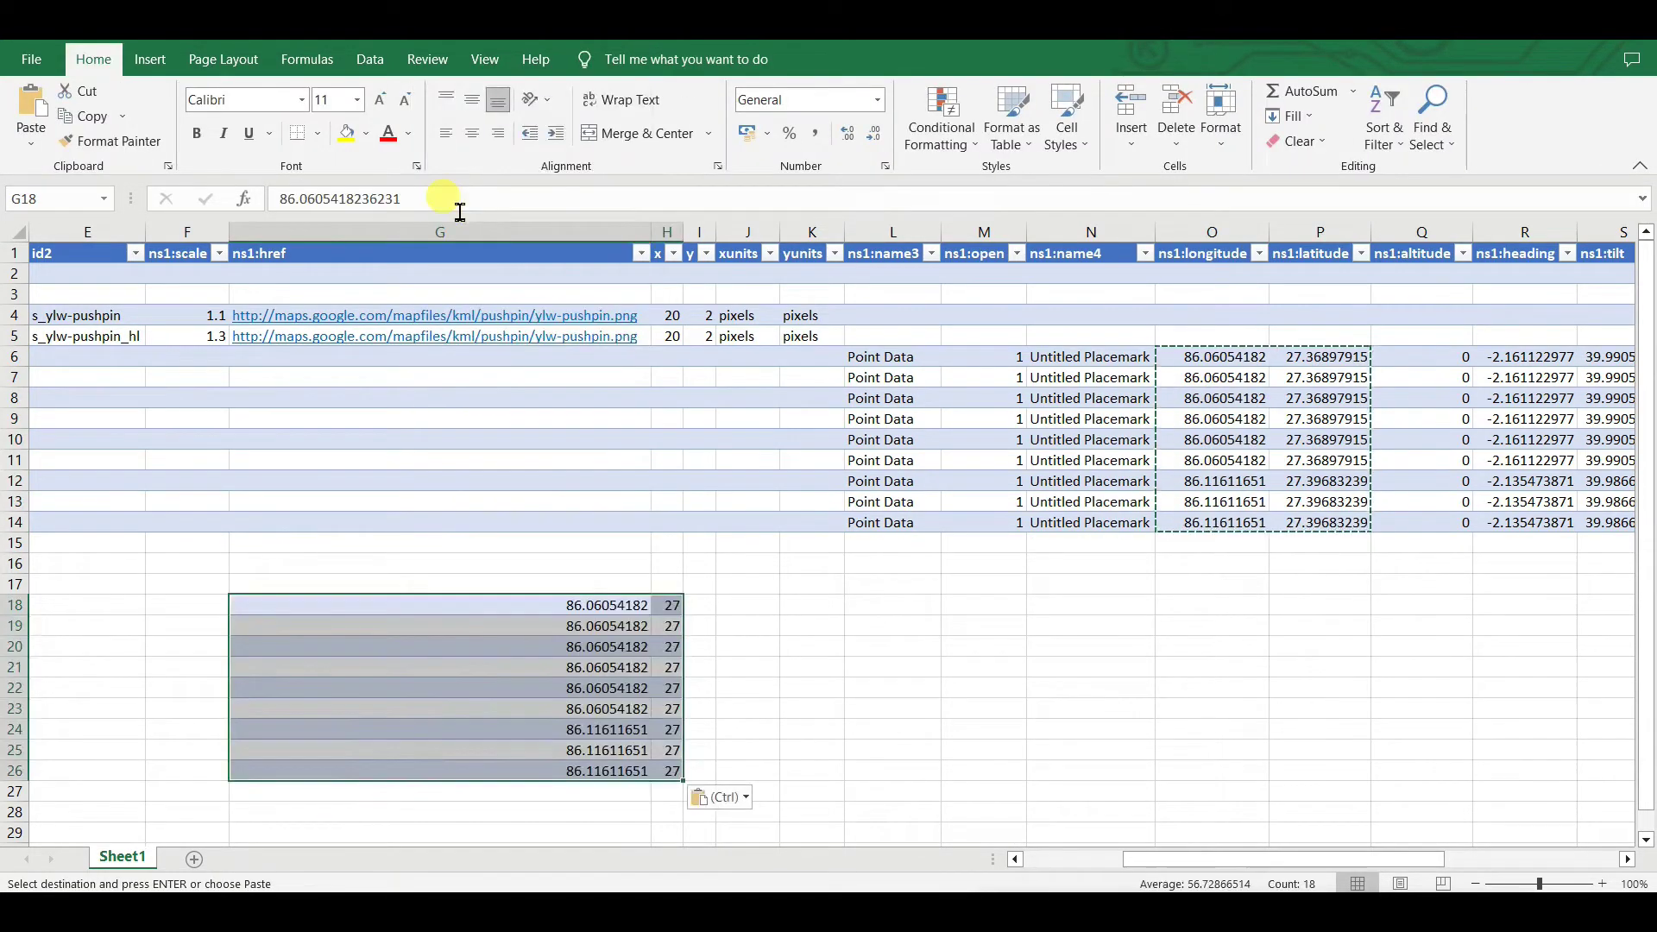
{"action": "left_click", "coordinate": [798, 666]}
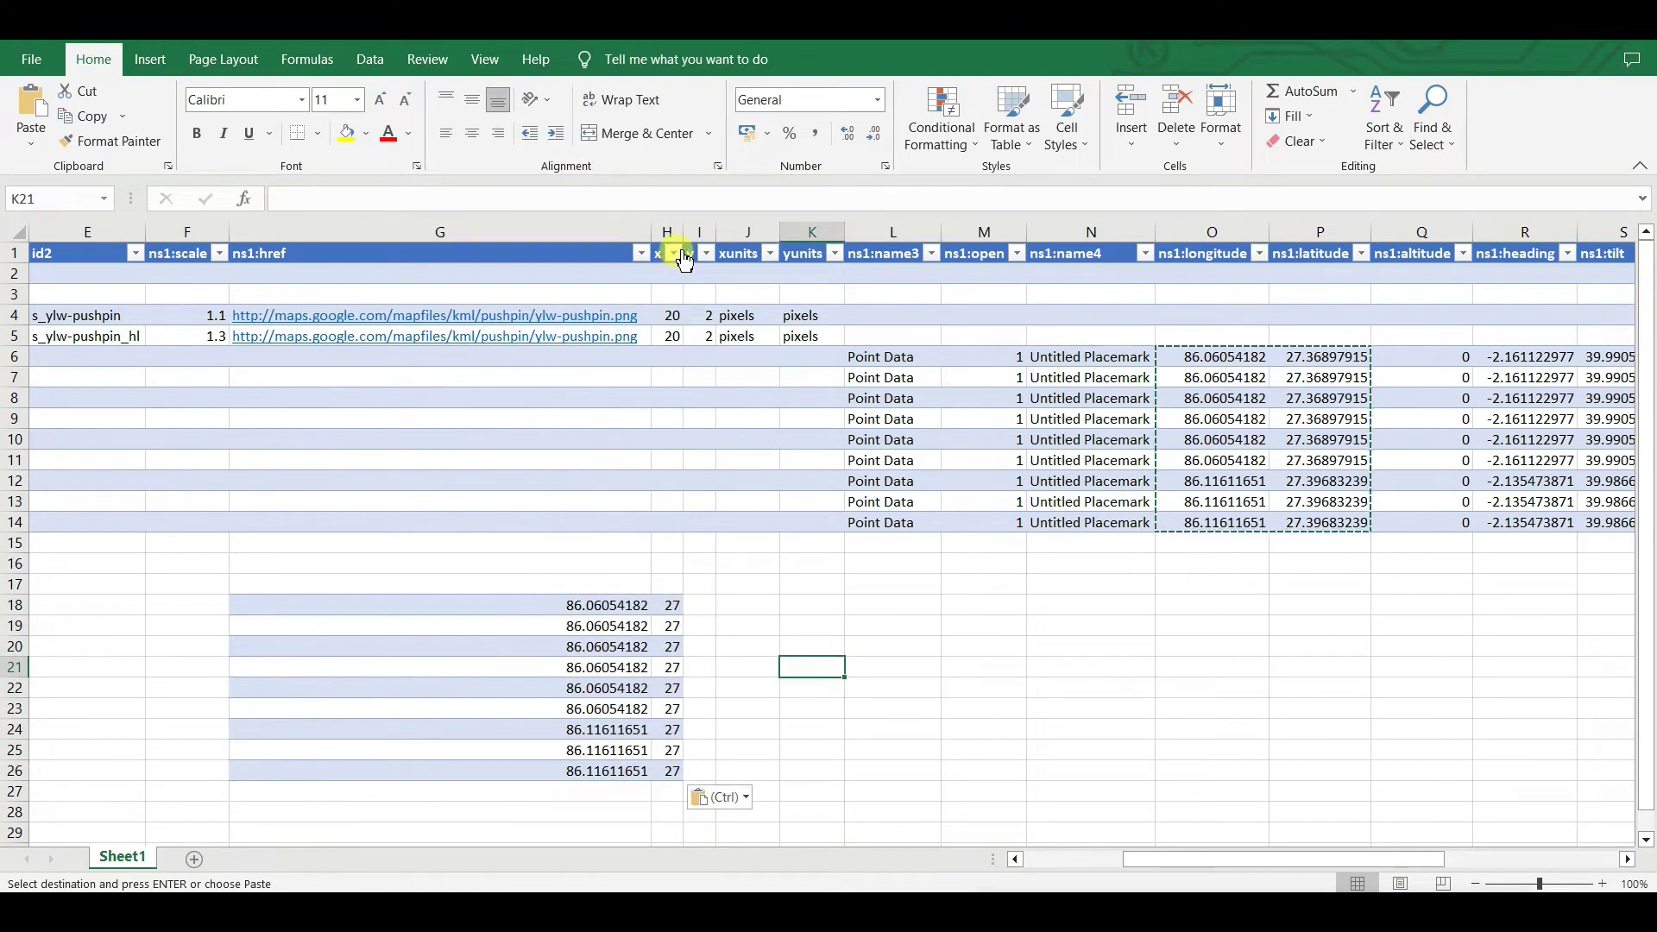
{"action": "left_click_drag", "start_coordinate": [683, 232], "coordinate": [803, 232]}
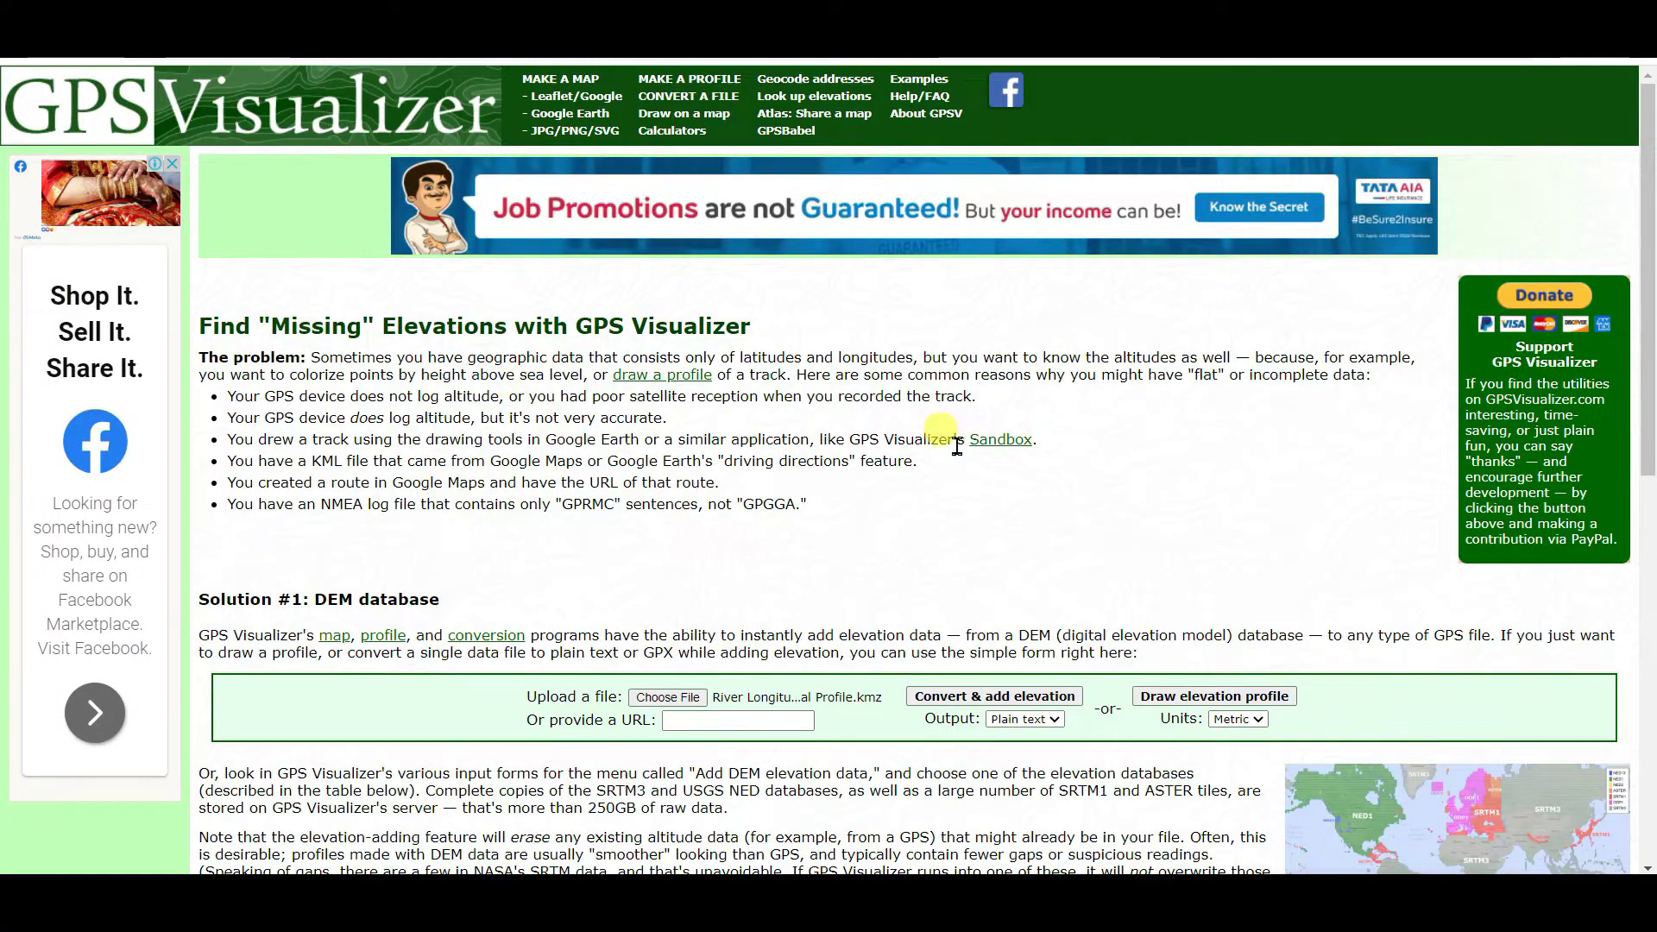
Upload Point Data 1.kml with Plain text output and run Convert & add elevation.
{"action": "left_click", "coordinate": [839, 102]}
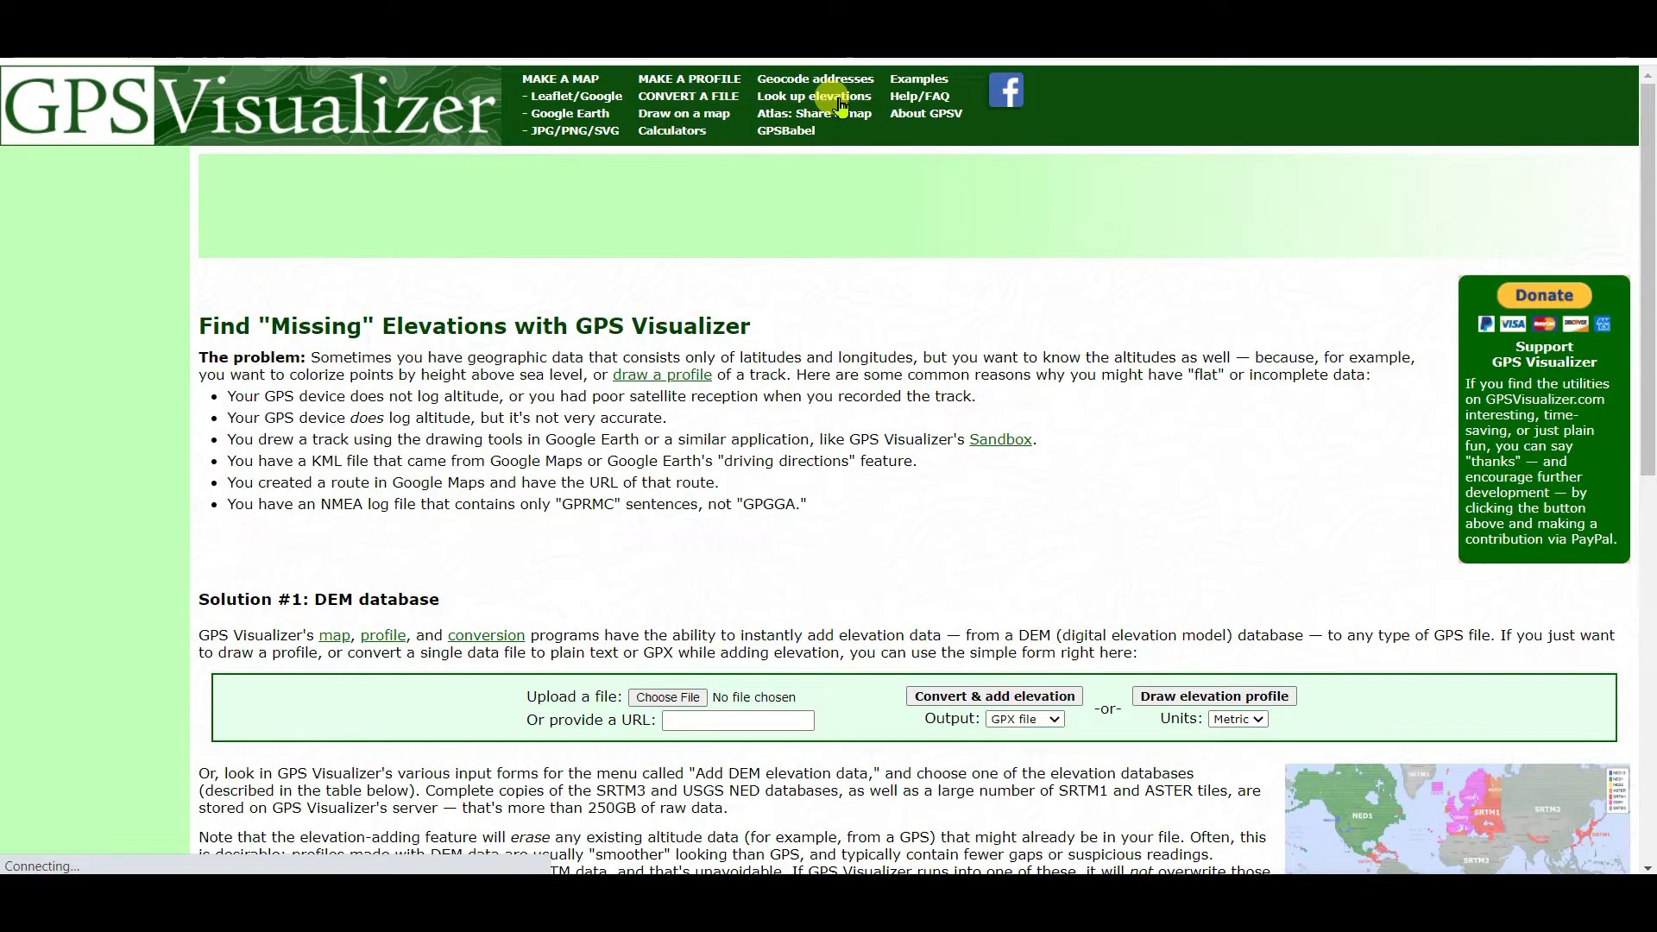
{"action": "left_click", "coordinate": [665, 697]}
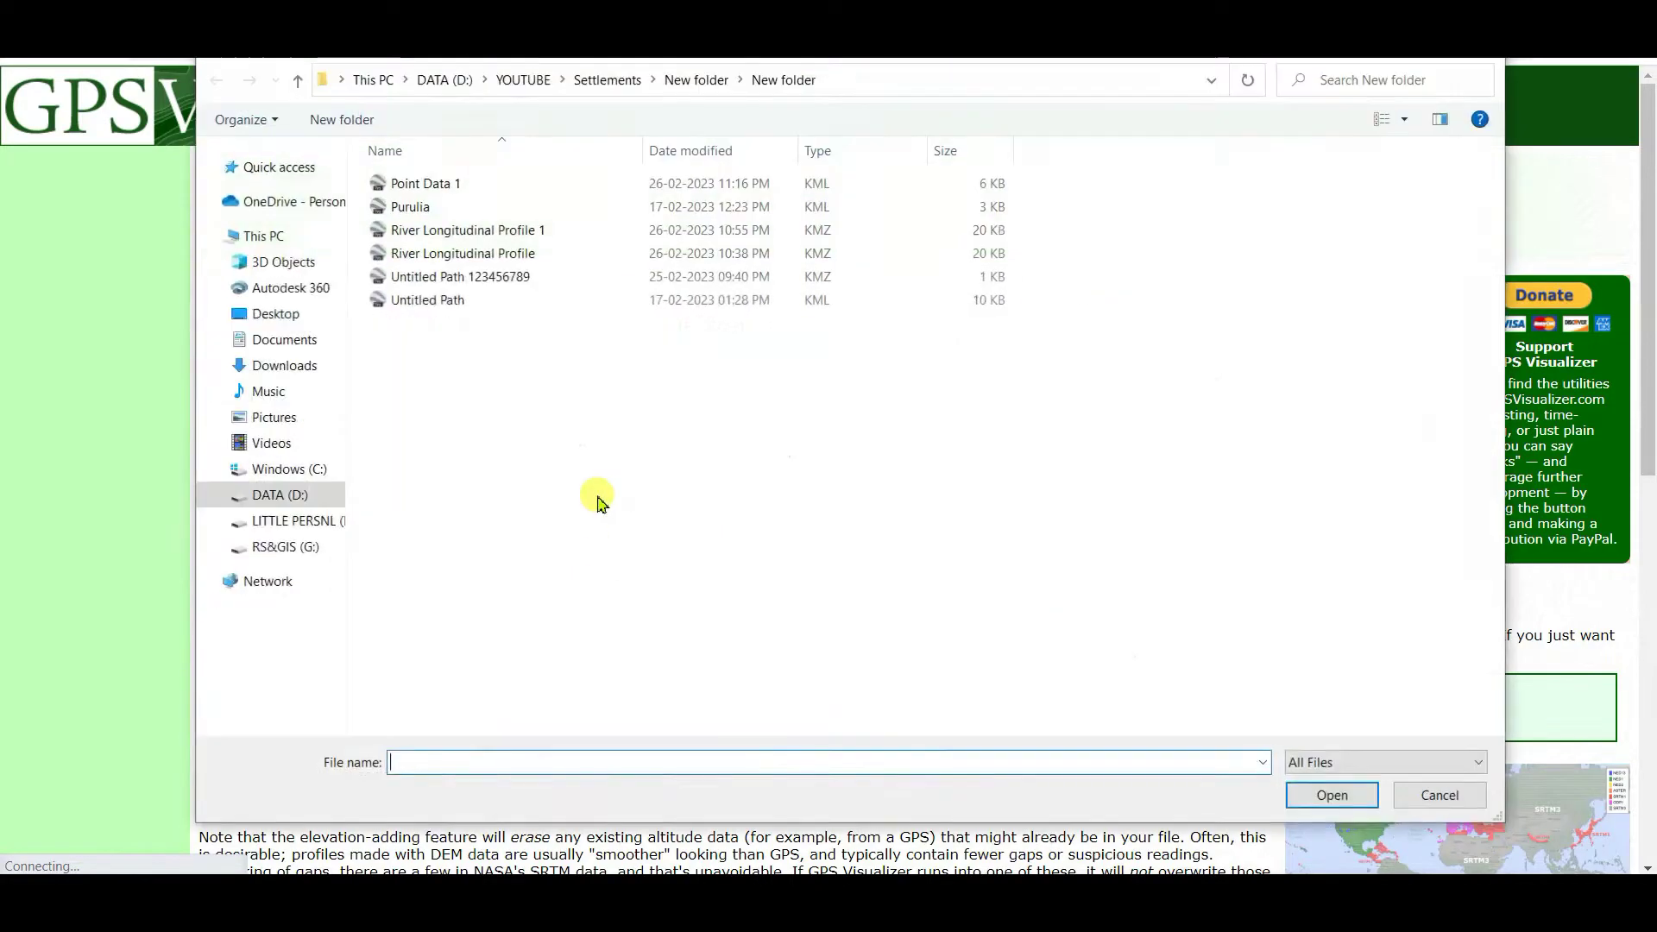
{"action": "left_click", "coordinate": [448, 183]}
{"action": "left_click", "coordinate": [1320, 795]}
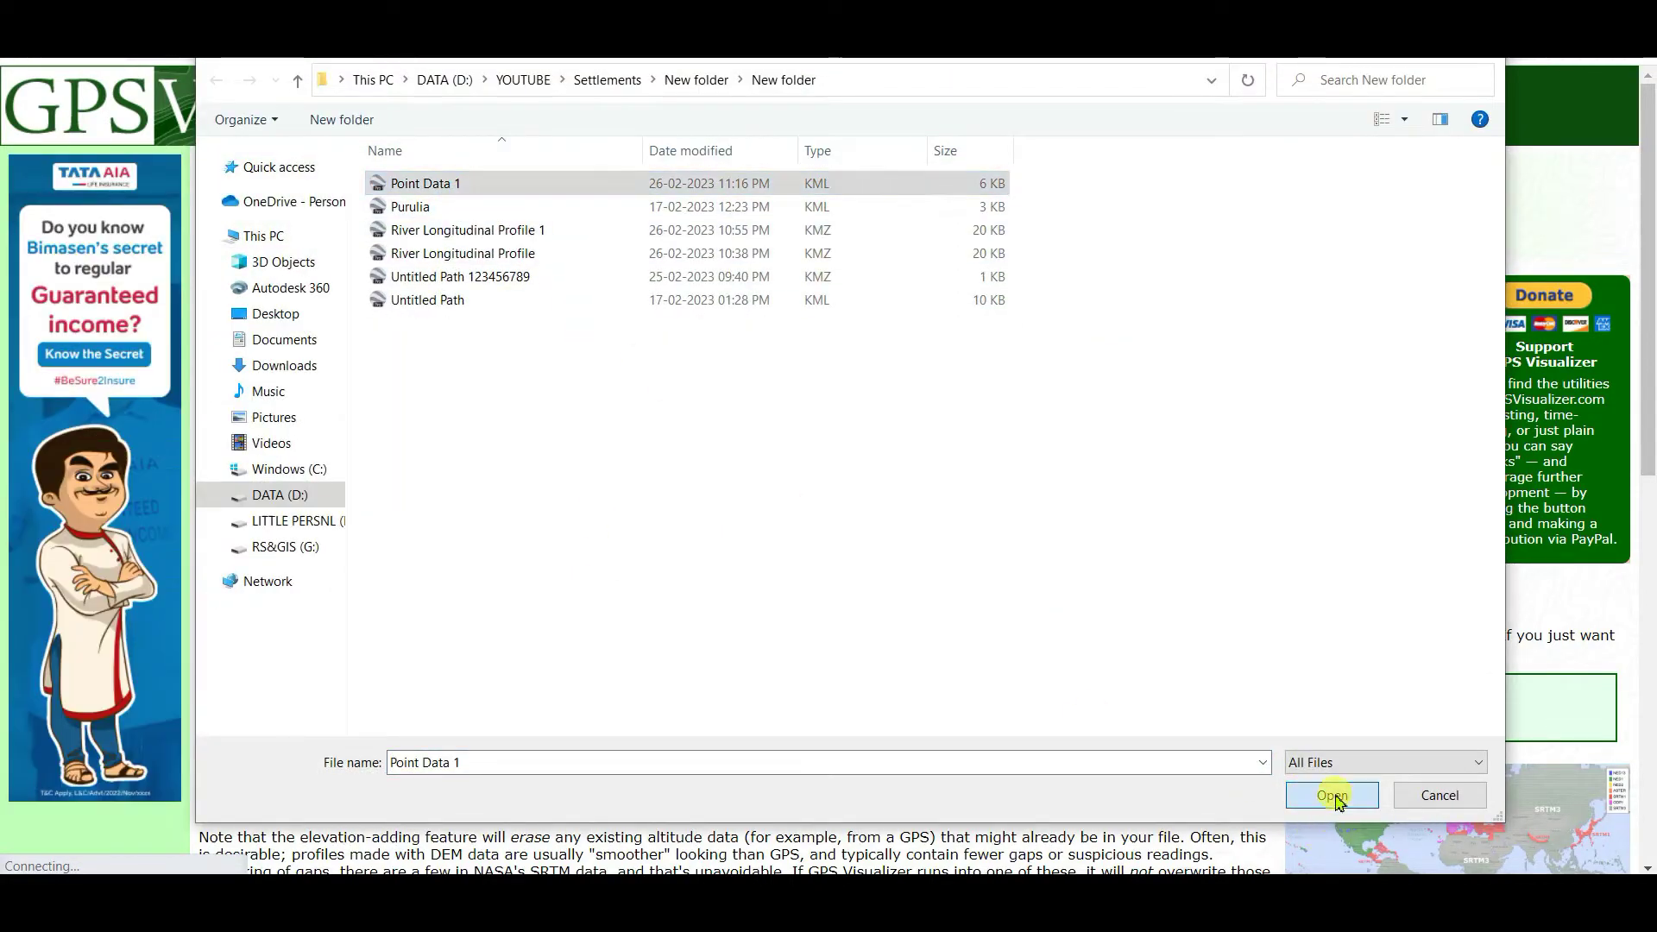
{"action": "left_click", "coordinate": [1025, 719]}
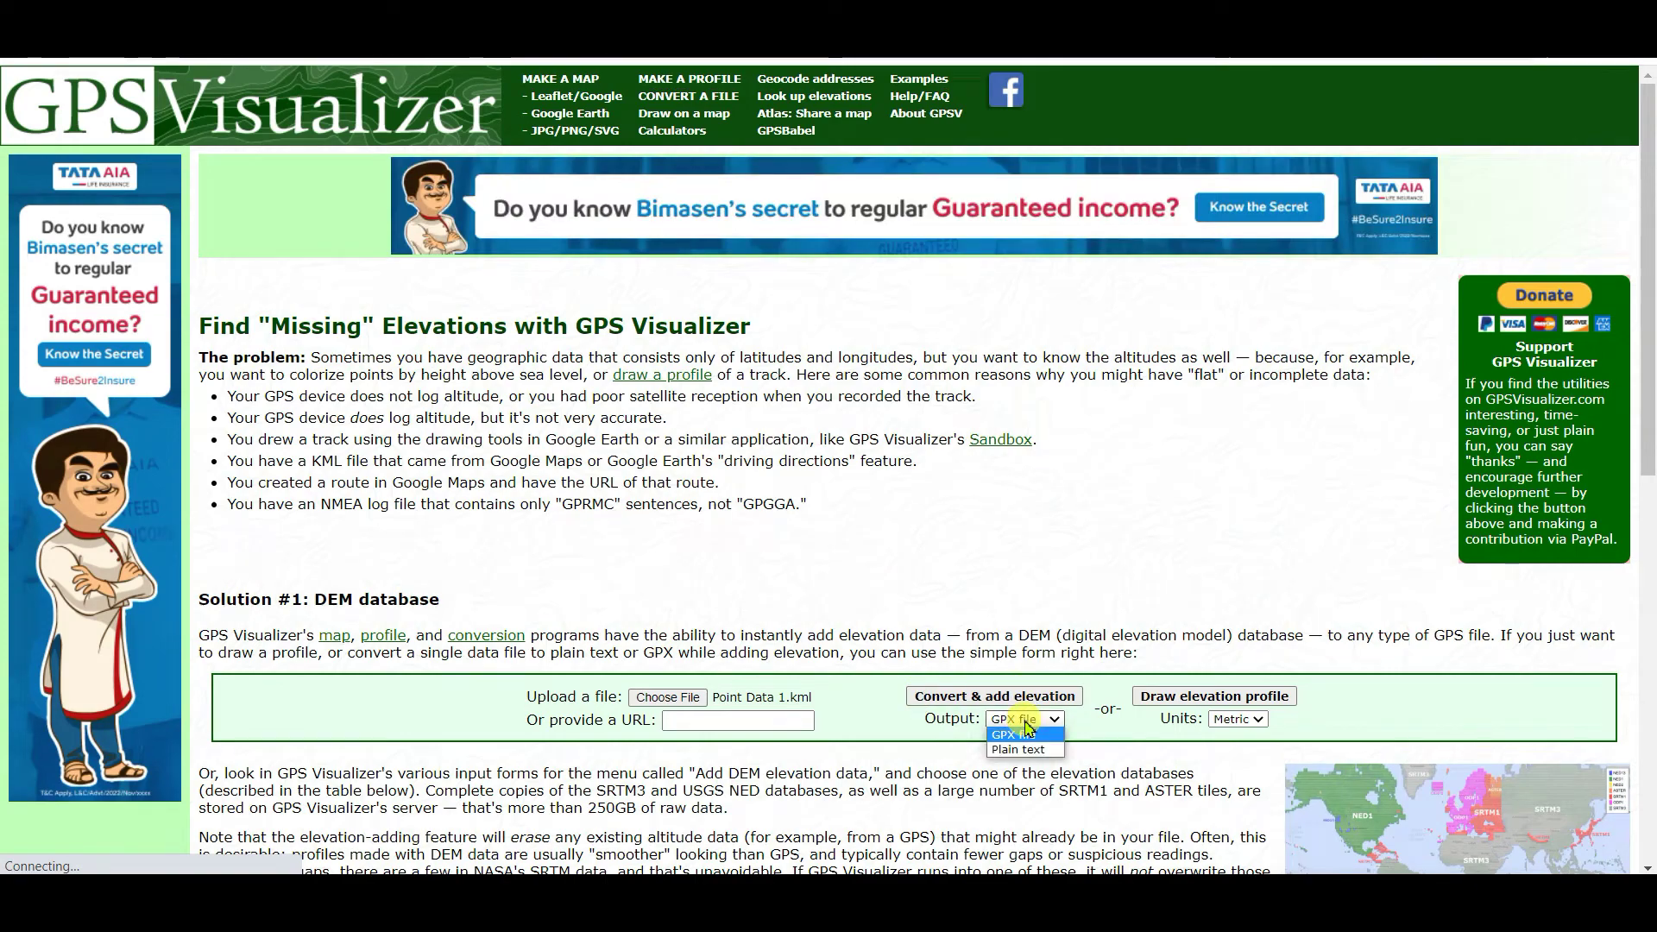
{"action": "left_click", "coordinate": [1027, 758]}
{"action": "left_click", "coordinate": [1024, 699]}
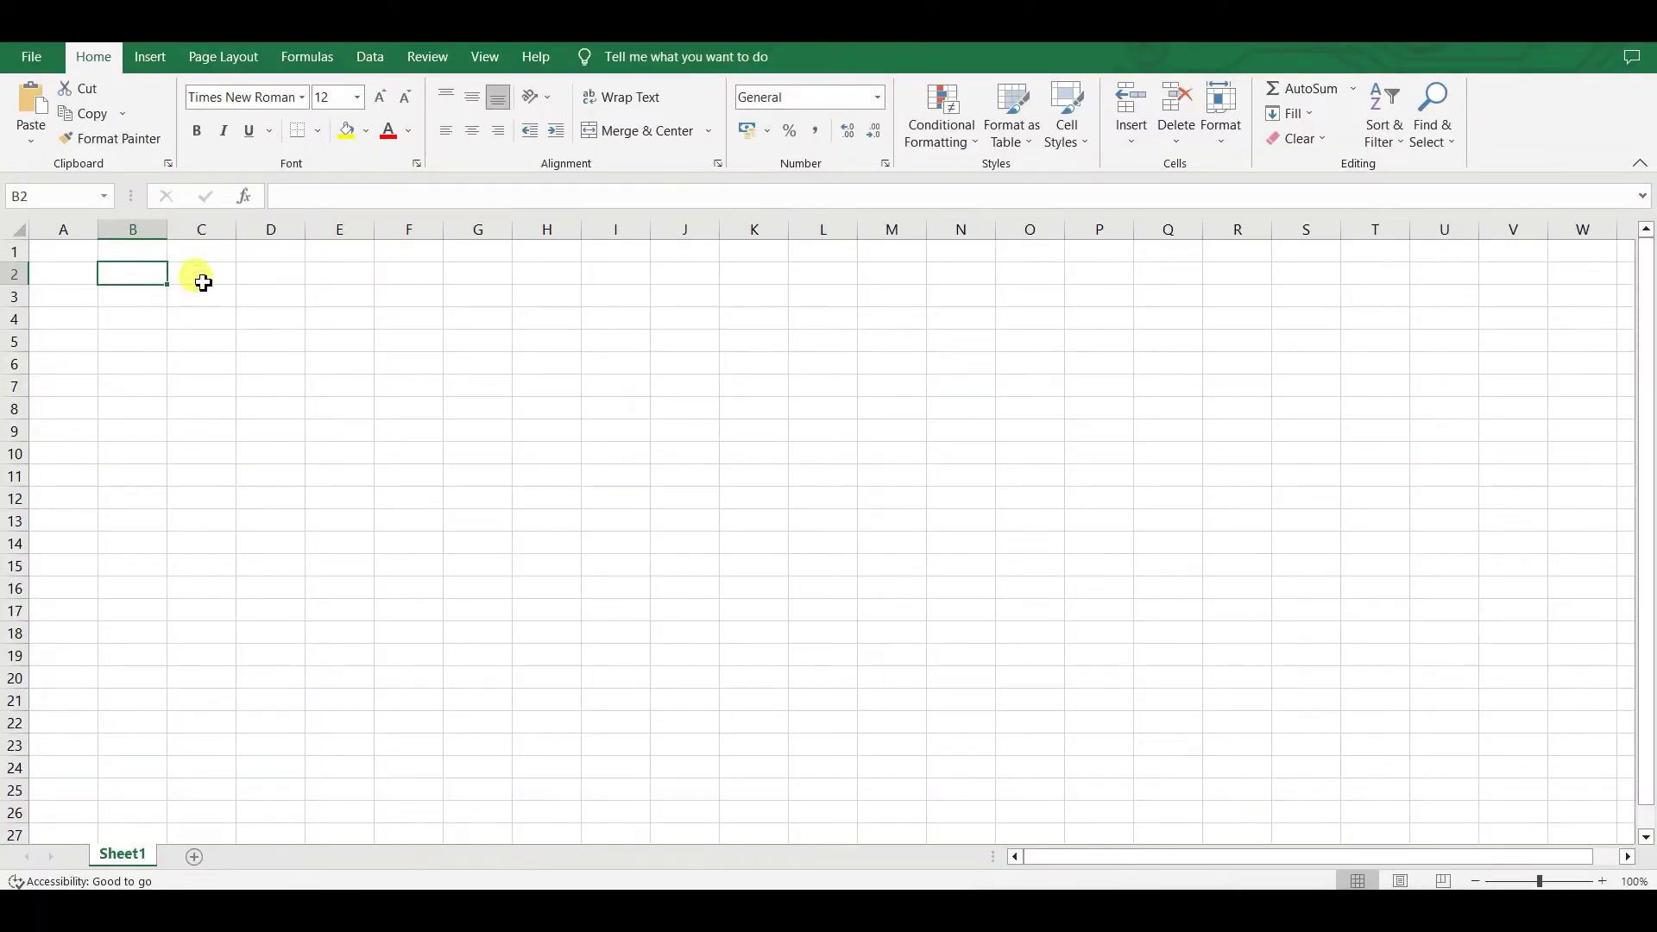
Paste the copied GPS Visualizer text rows into the blank sheet at cell C2.
{"action": "right_click", "coordinate": [210, 280]}
{"action": "left_click", "coordinate": [248, 402]}
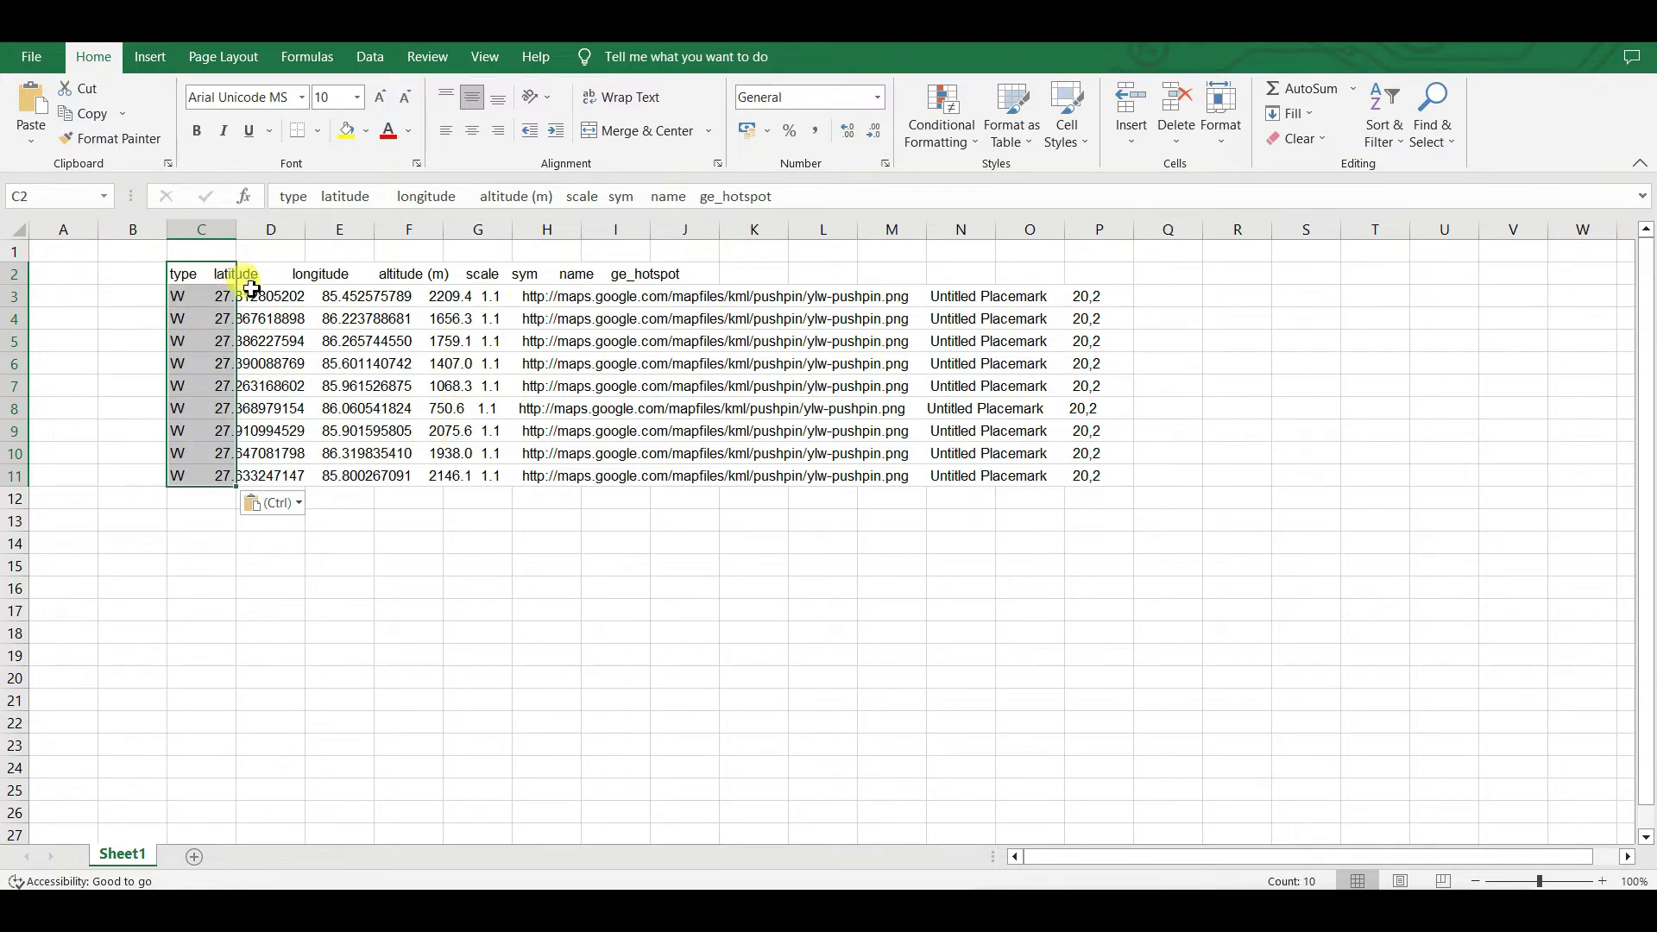
{"action": "left_click_drag", "start_coordinate": [253, 256], "coordinate": [214, 274]}
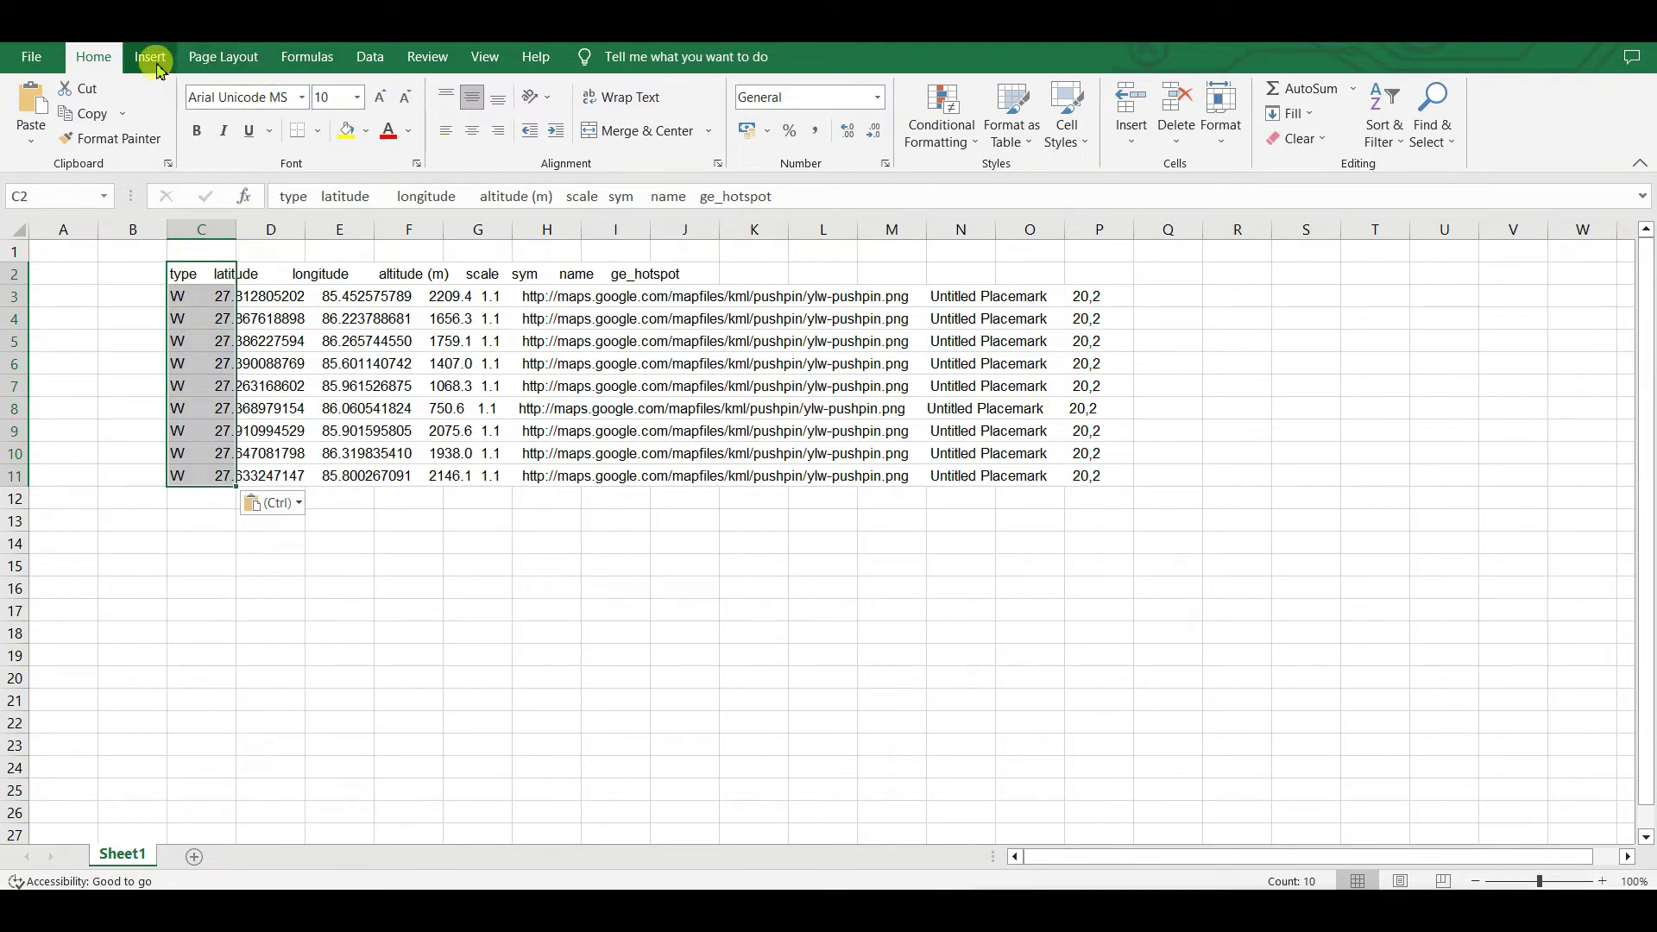
Split the pasted text into columns with Text to Columns, delimited by spaces.
{"action": "left_click", "coordinate": [374, 61]}
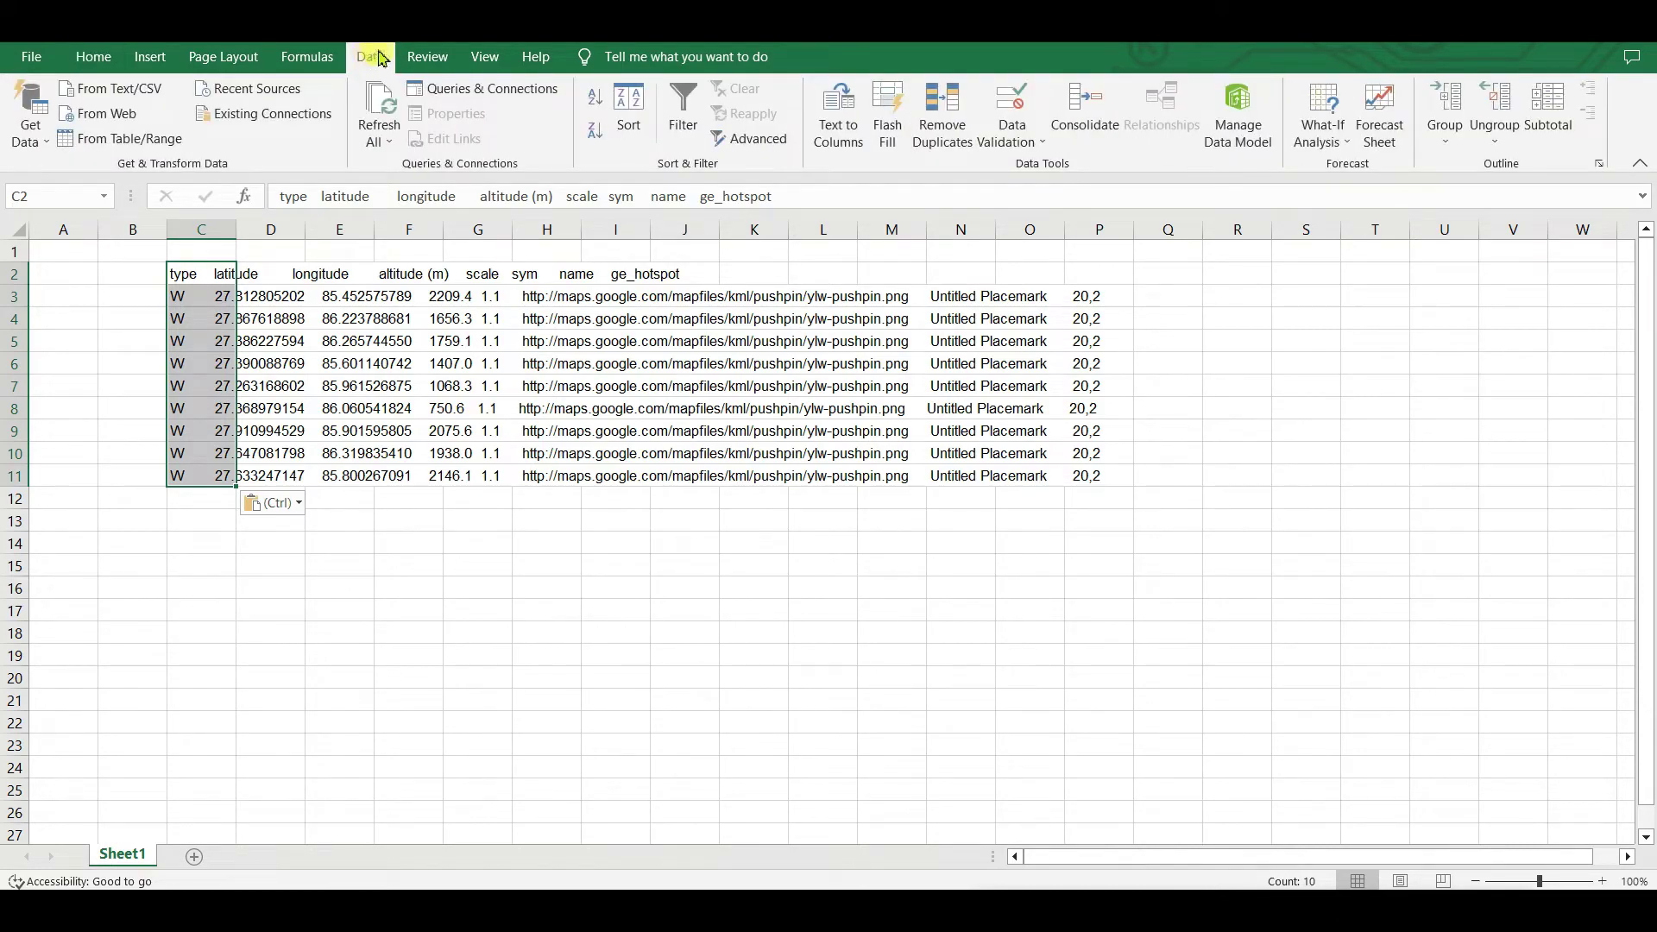
{"action": "left_click", "coordinate": [835, 119]}
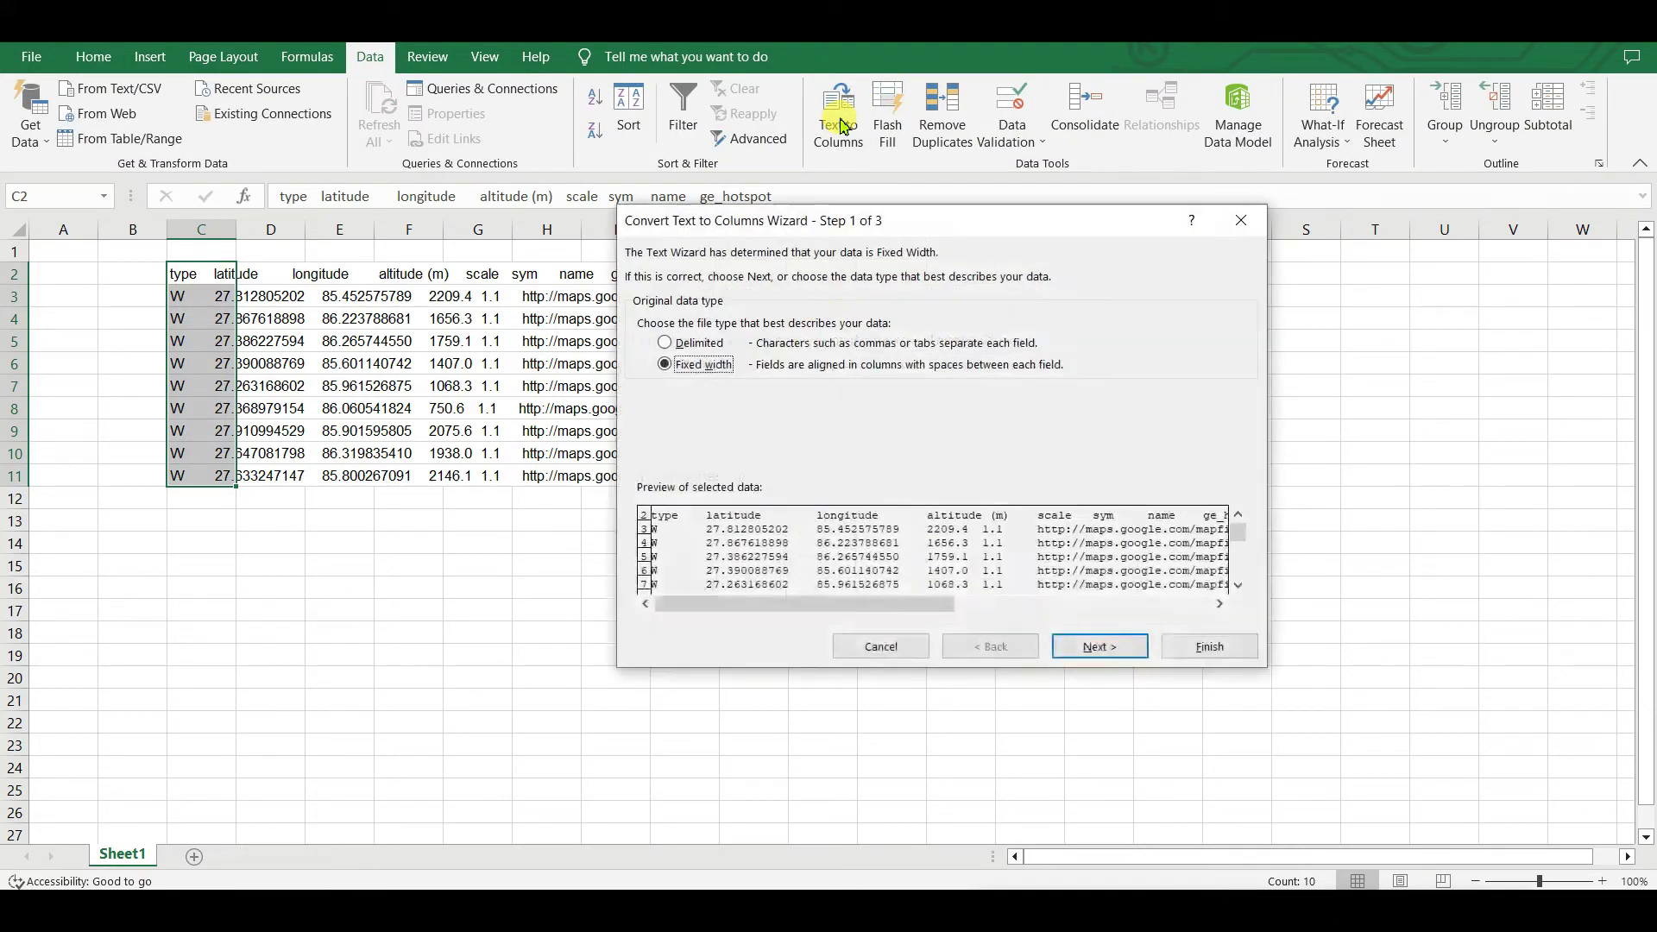
{"action": "left_click", "coordinate": [665, 343]}
{"action": "left_click", "coordinate": [1098, 646]}
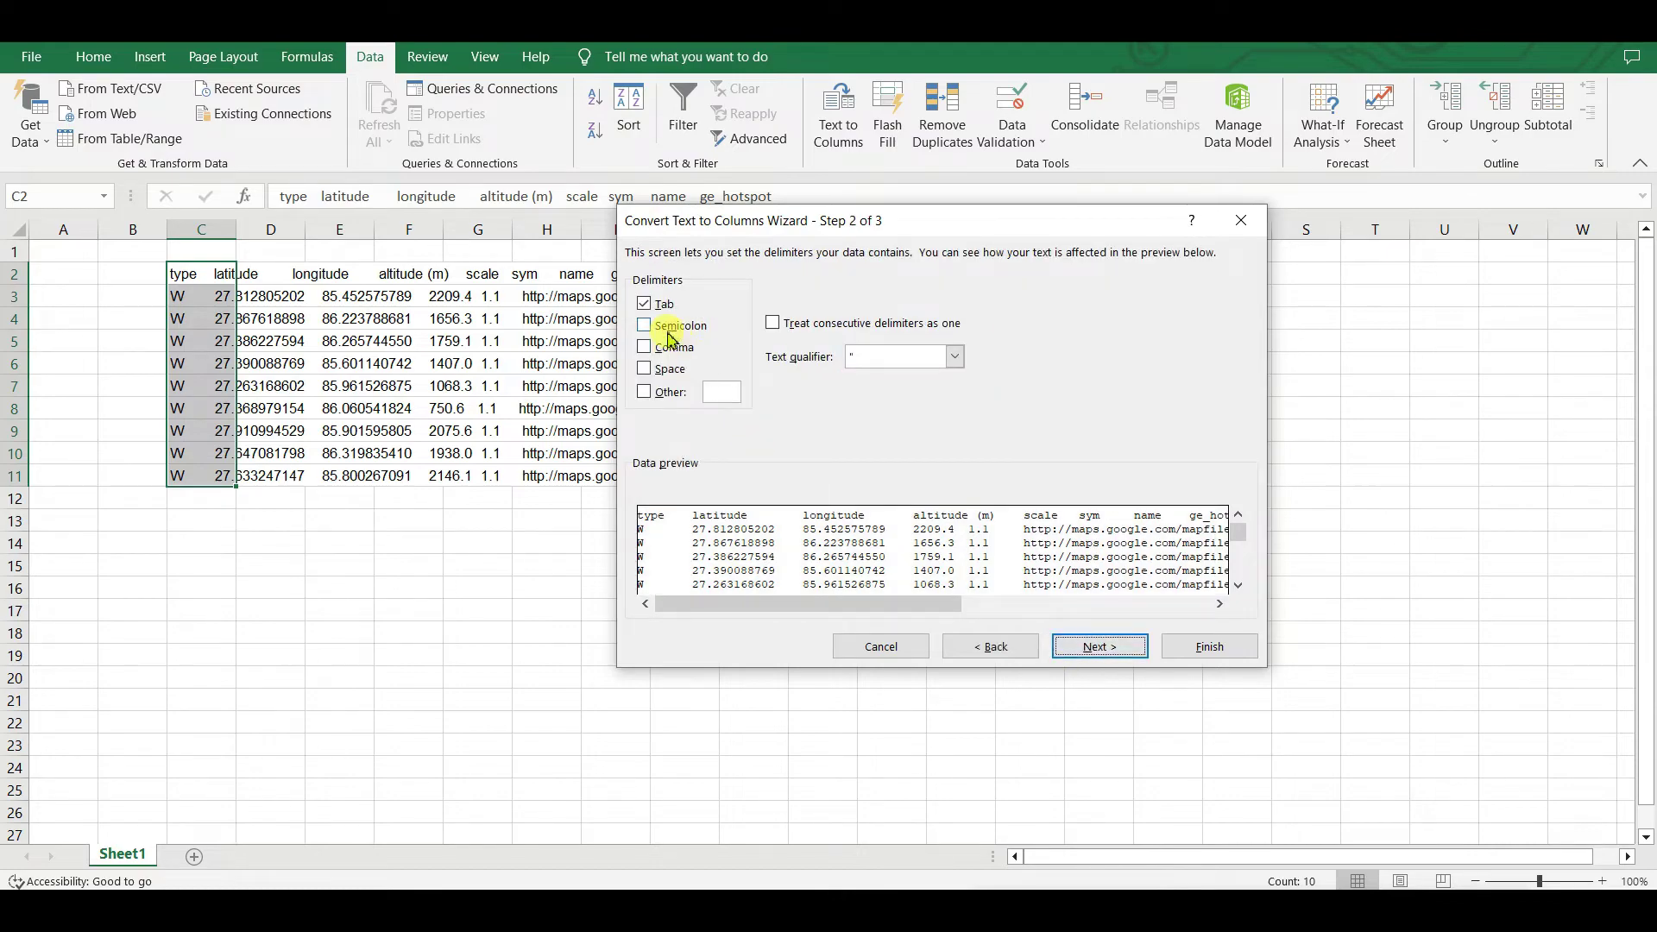
{"action": "left_click", "coordinate": [643, 371]}
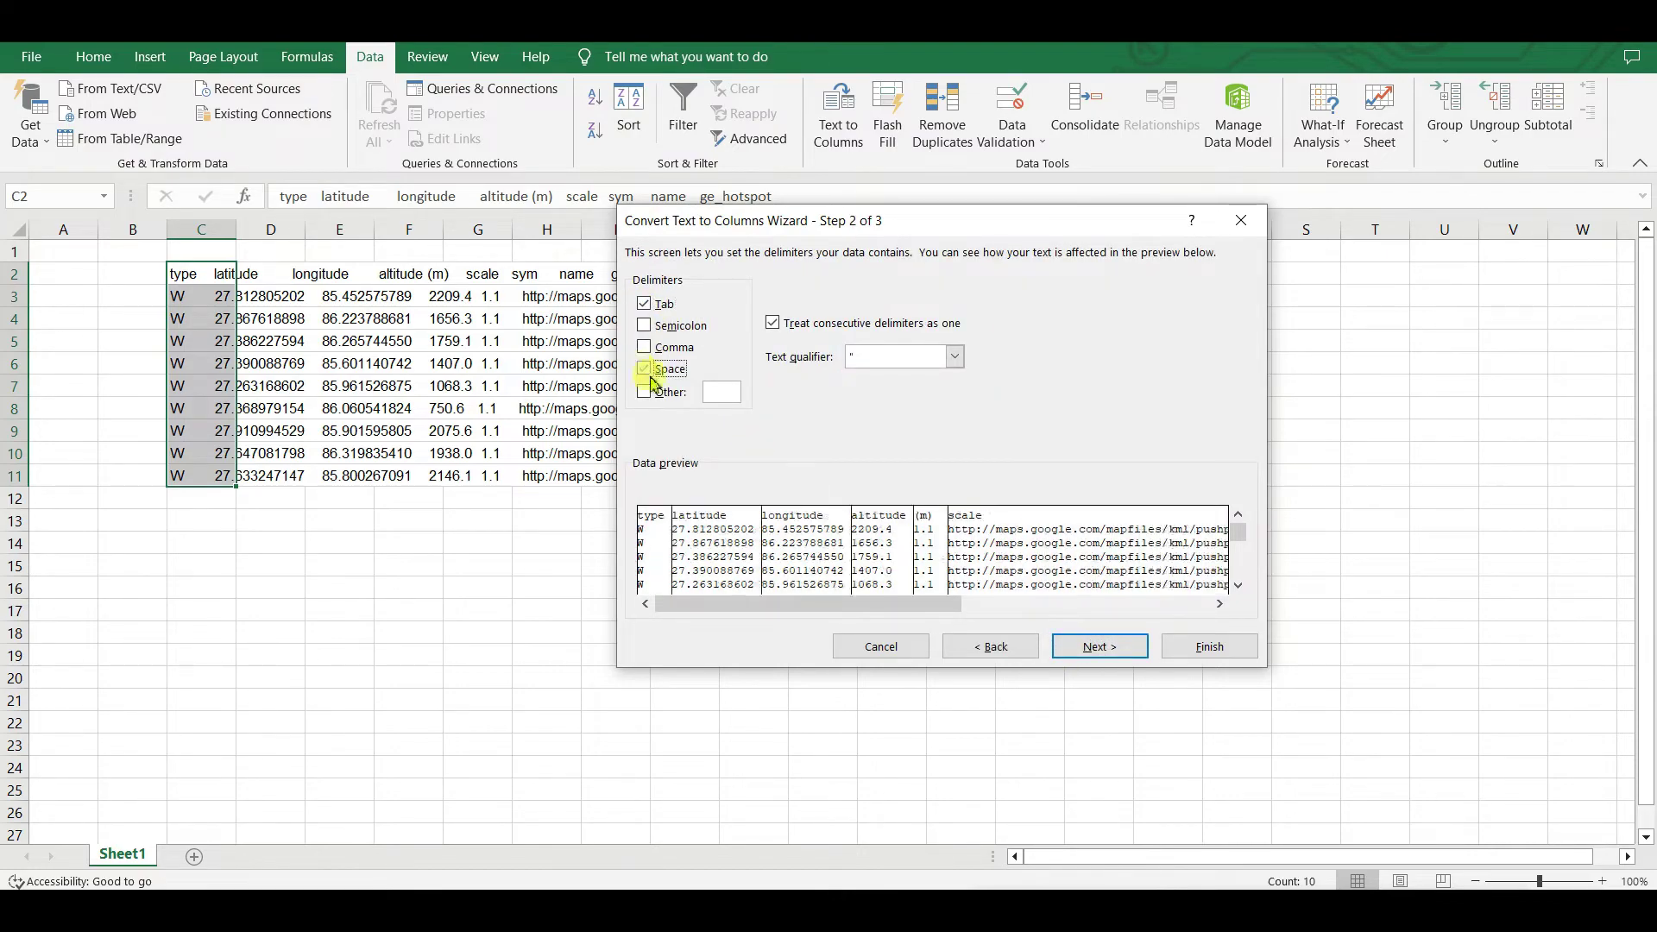
{"action": "left_click", "coordinate": [1099, 648]}
{"action": "left_click", "coordinate": [1209, 649]}
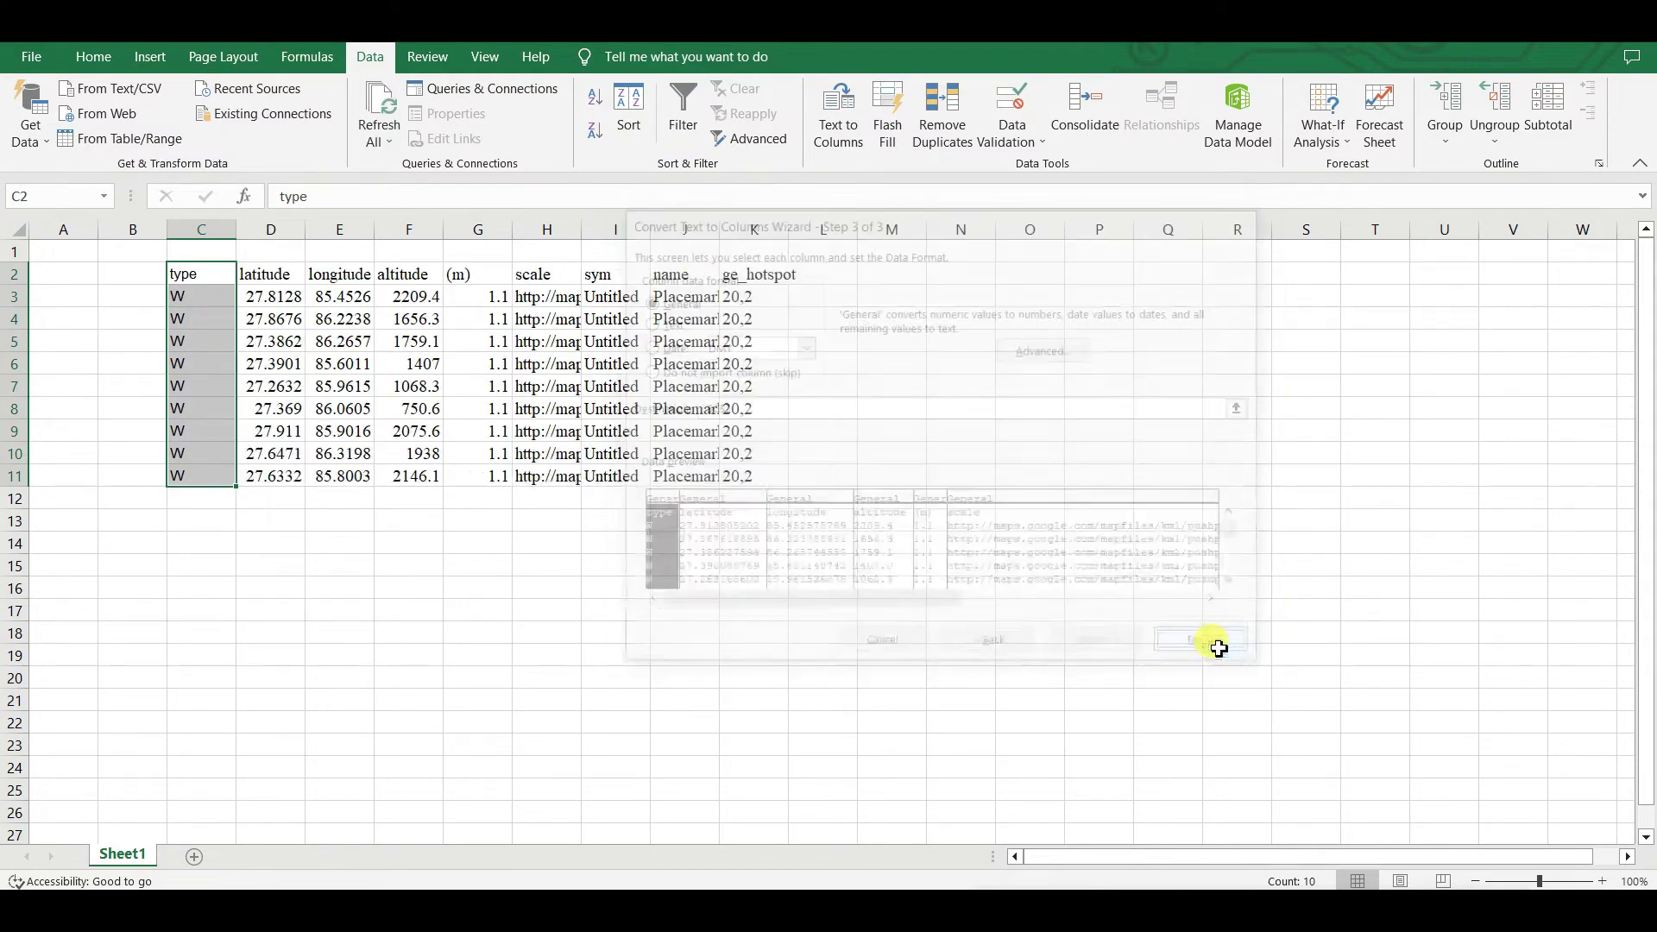
{"action": "left_click", "coordinate": [604, 563]}
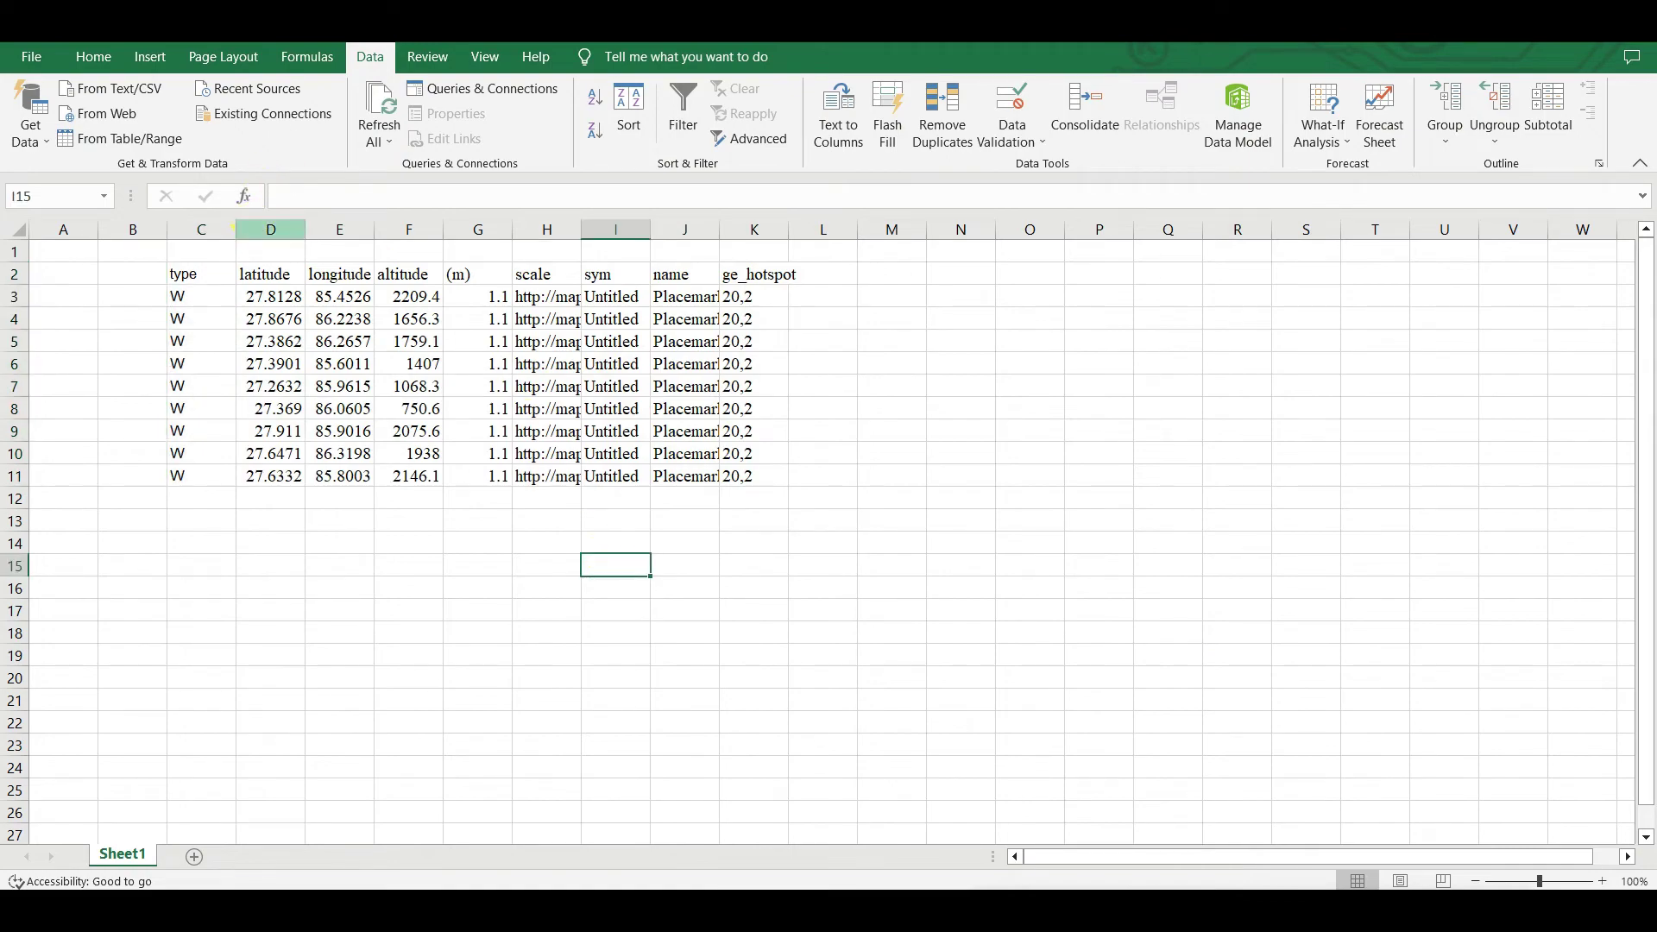
Widen columns D, E, G and K to show full latitudes, longitudes and names.
{"action": "double_click", "coordinate": [306, 229]}
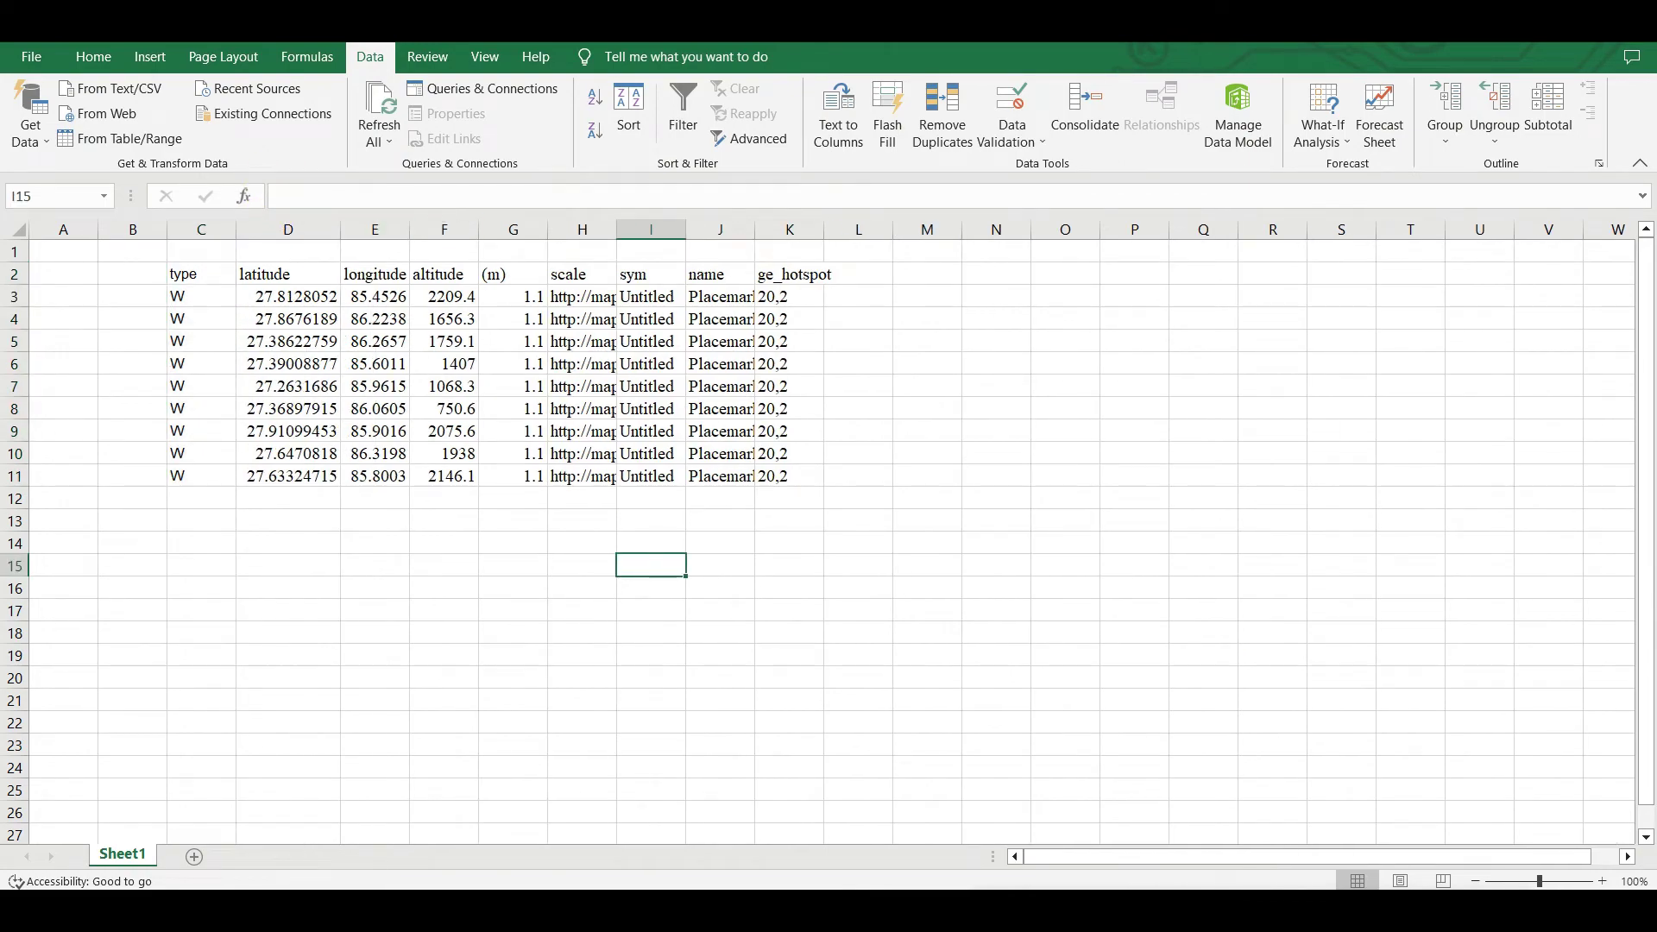
{"action": "left_click_drag", "start_coordinate": [410, 229], "coordinate": [619, 228]}
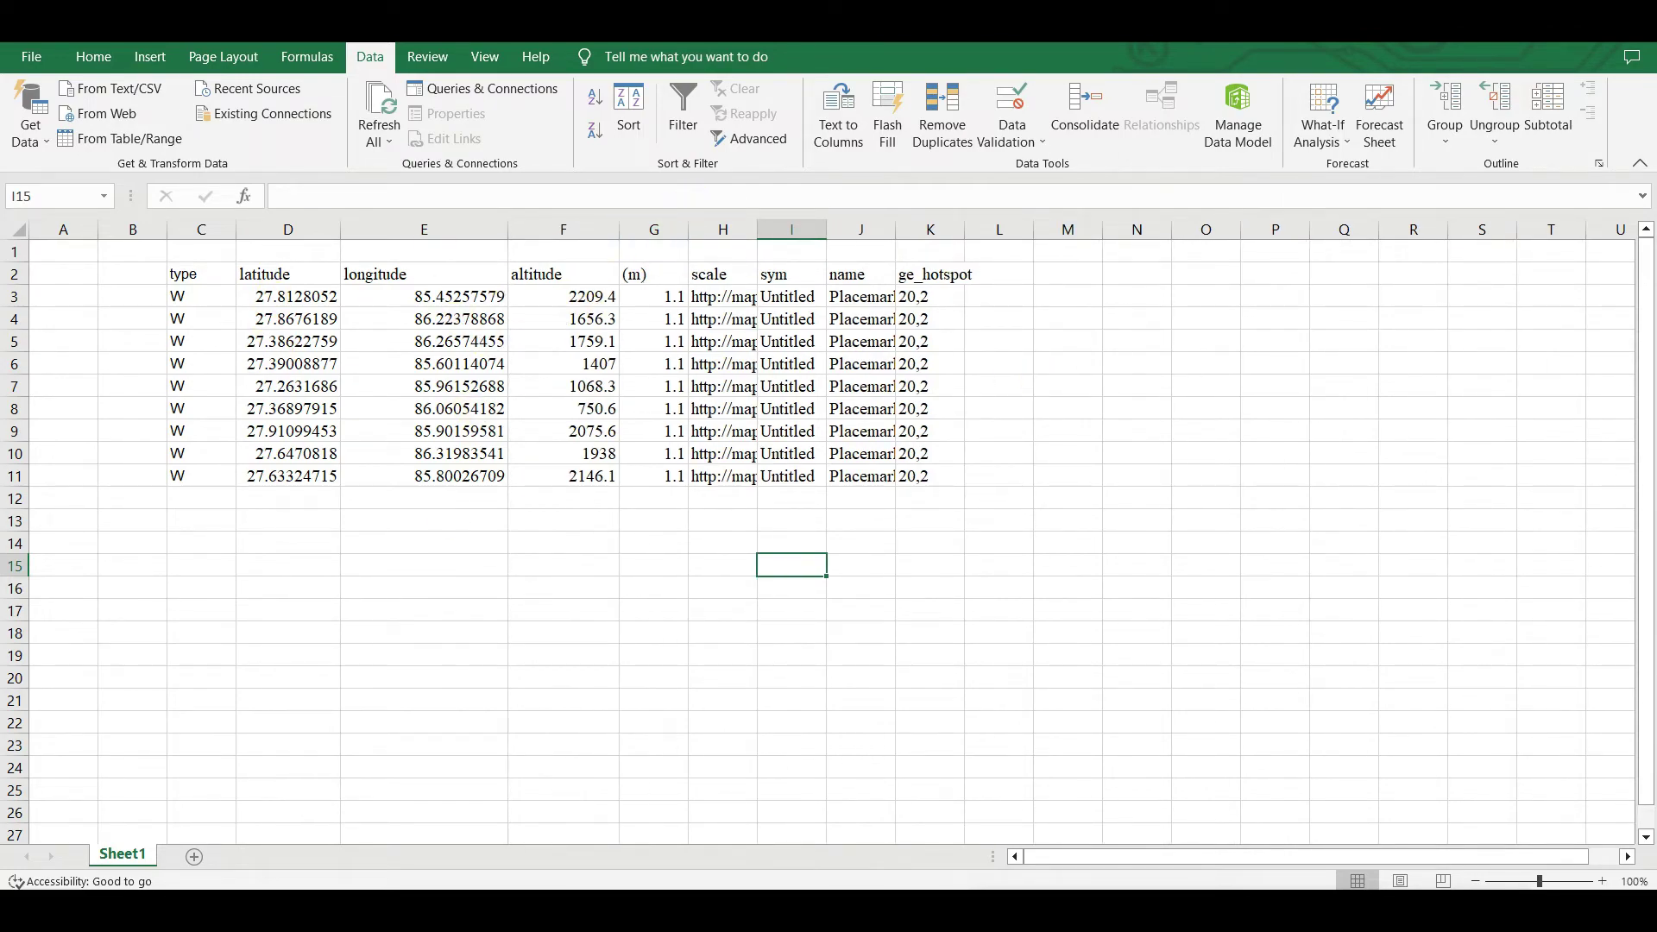
{"action": "left_click_drag", "start_coordinate": [688, 228], "coordinate": [1127, 229]}
{"action": "left_click", "coordinate": [1270, 480]}
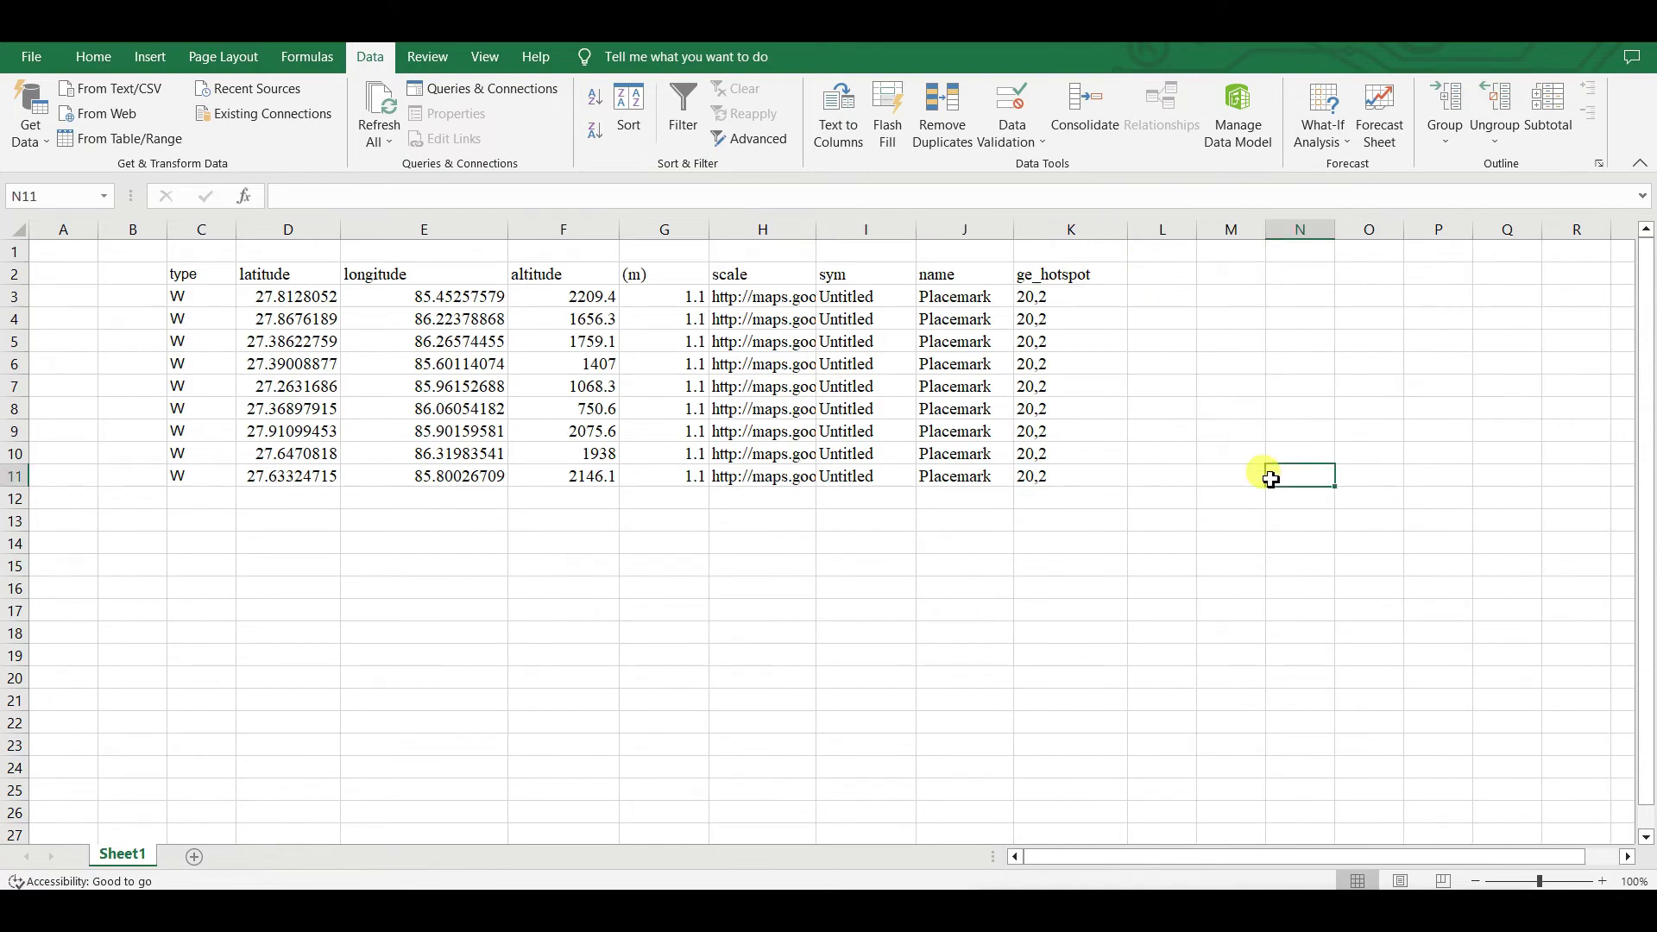